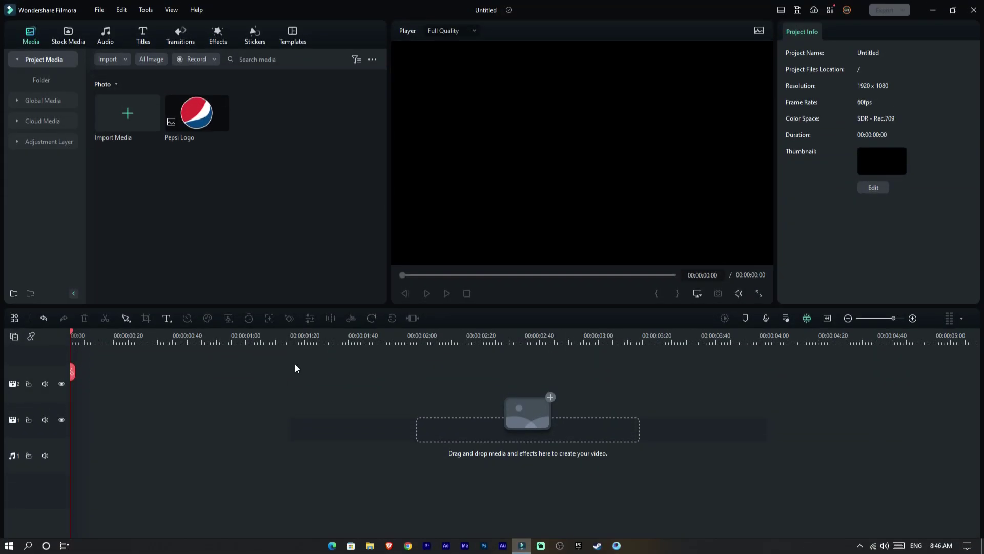
Place the Pepsi Logo image on the timeline and set its Transform Scale to 50
click(188, 123)
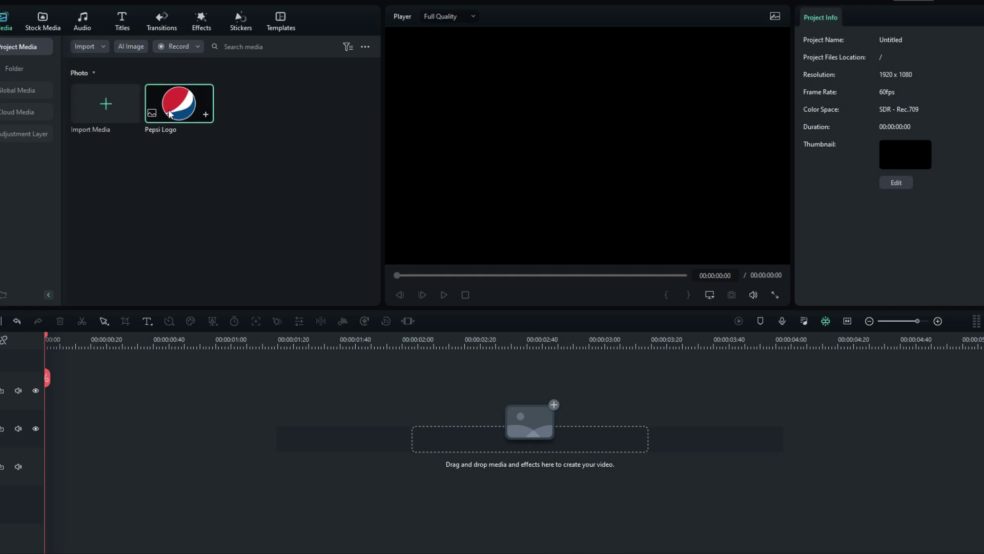
drag(169, 113, 108, 467)
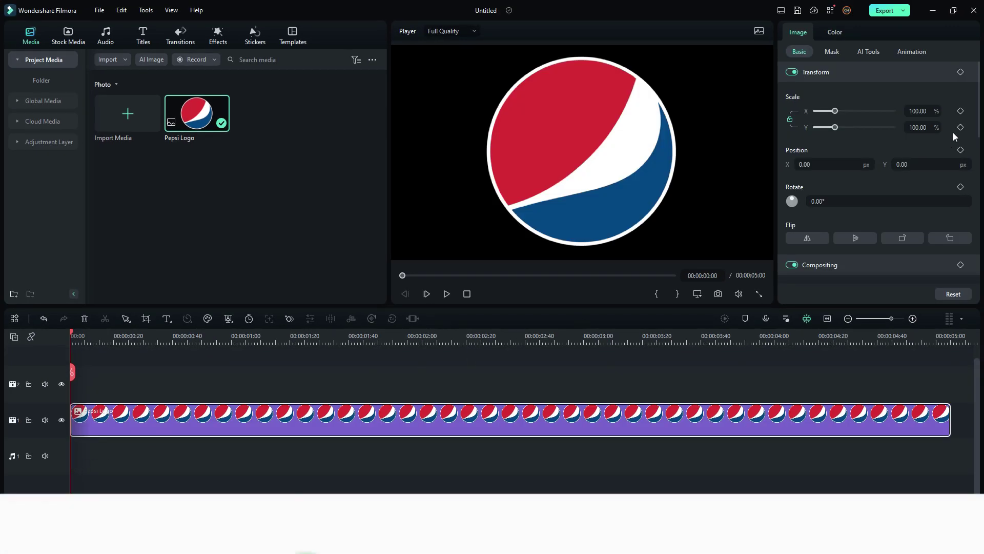
click(921, 111)
text(50)
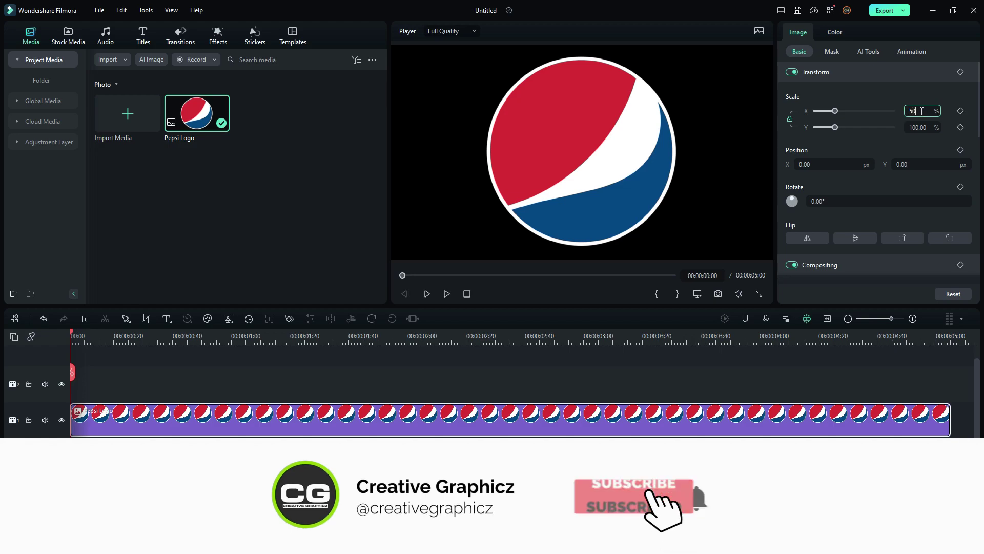
key(Return)
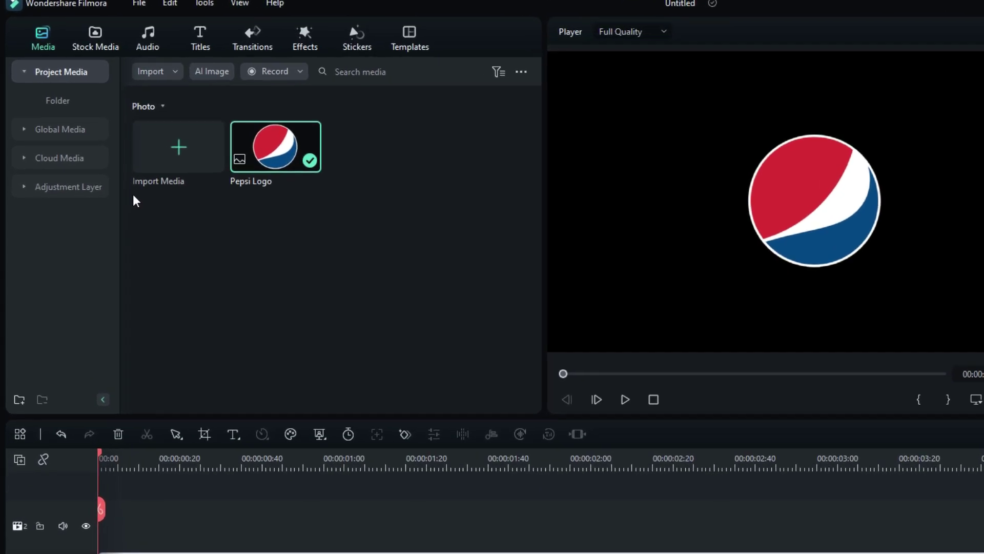
Add an adjustment layer above the Pepsi clip and apply Boris FX's BCC Particle System to it
click(38, 145)
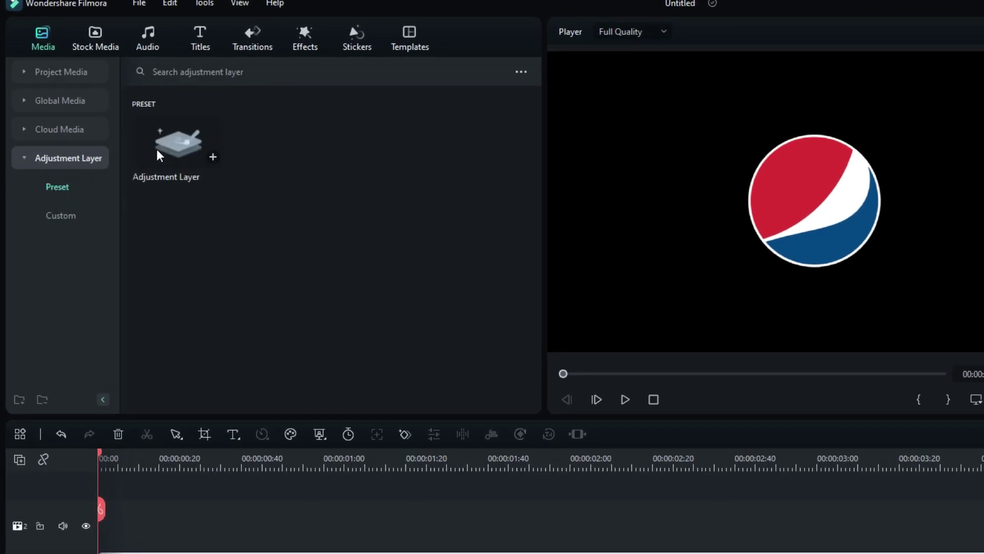
drag(172, 145, 78, 395)
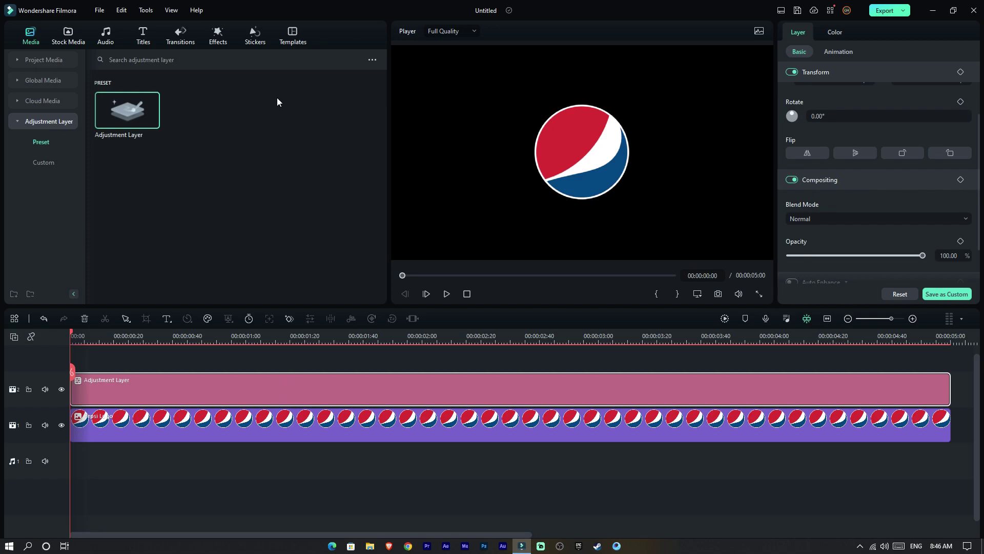
click(219, 41)
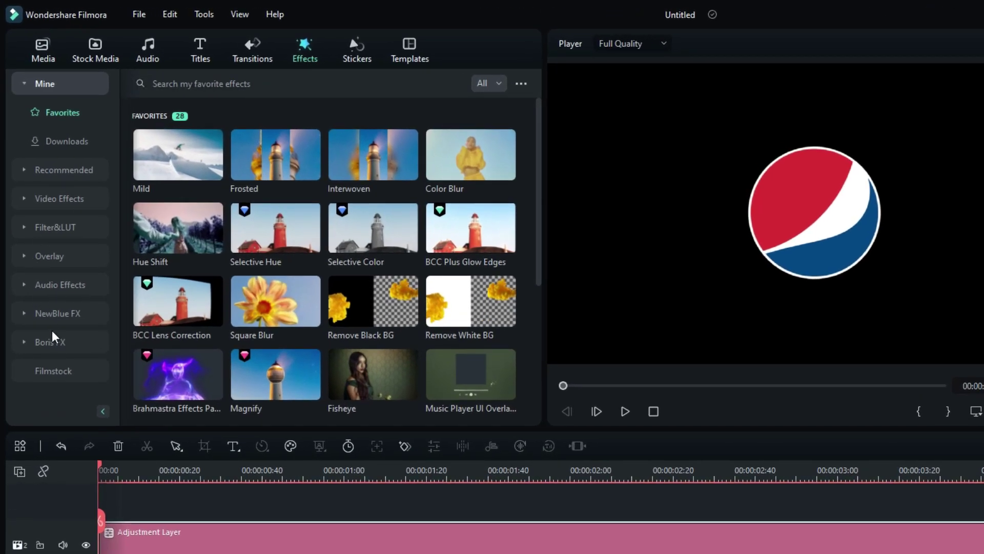
click(59, 343)
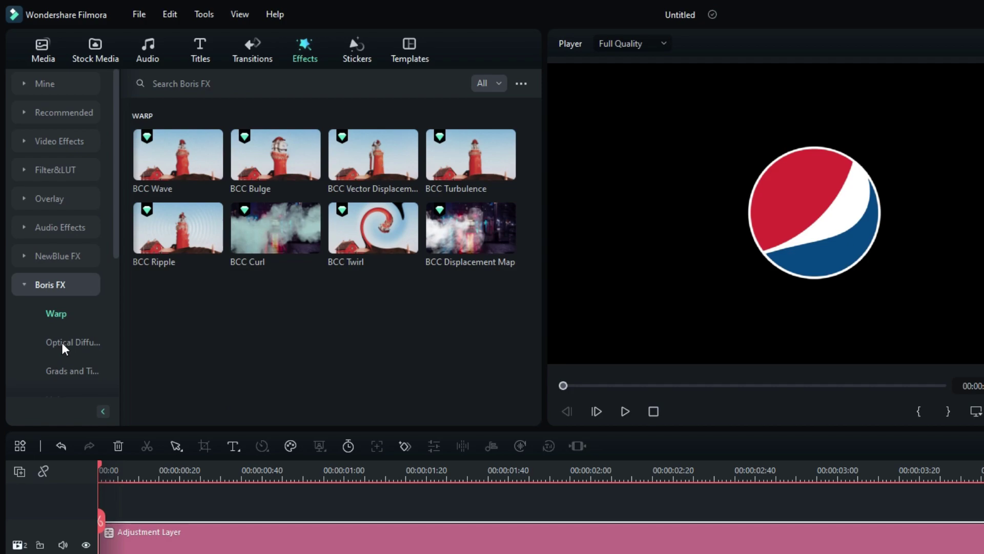
scroll(68, 328, down, 4)
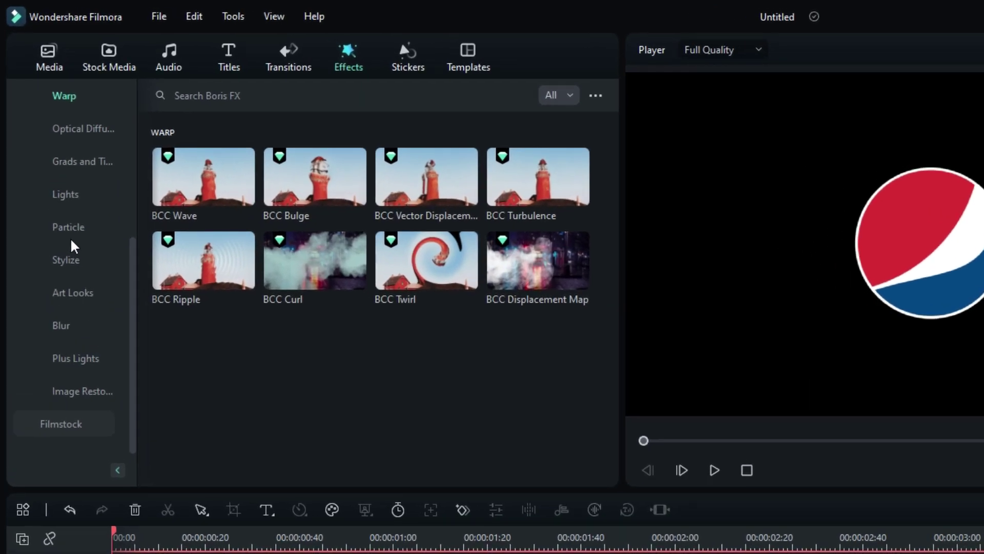
click(69, 229)
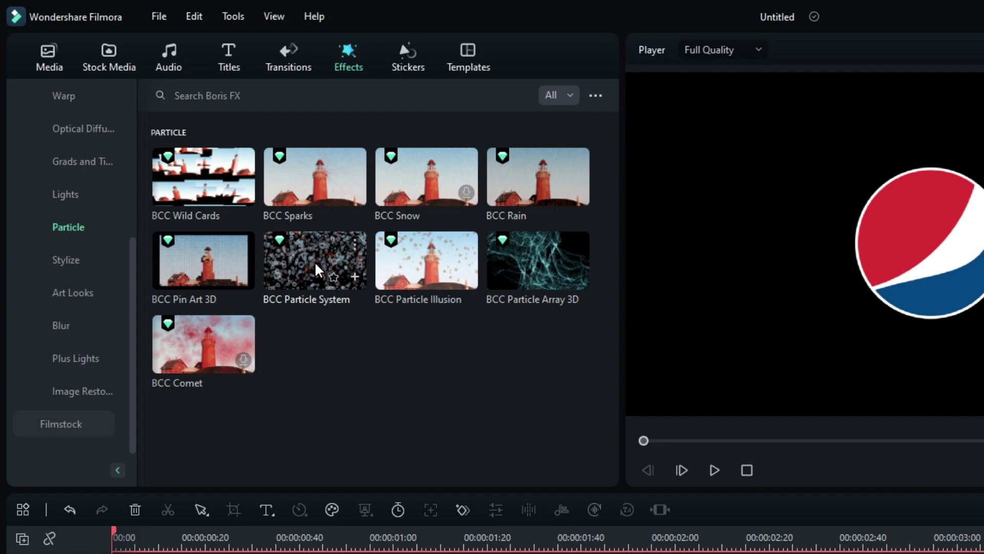
drag(317, 269, 320, 553)
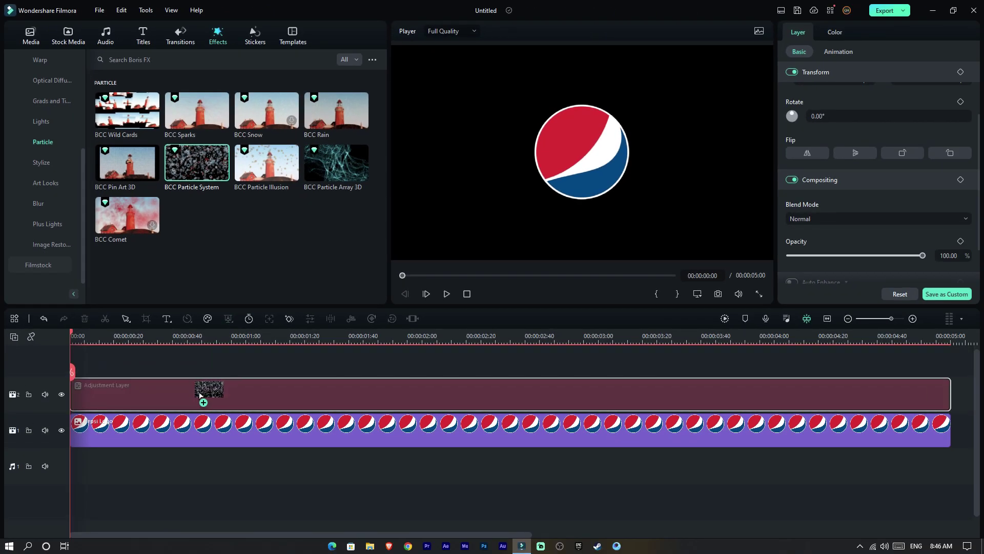
drag(199, 395, 197, 393)
drag(312, 342, 439, 333)
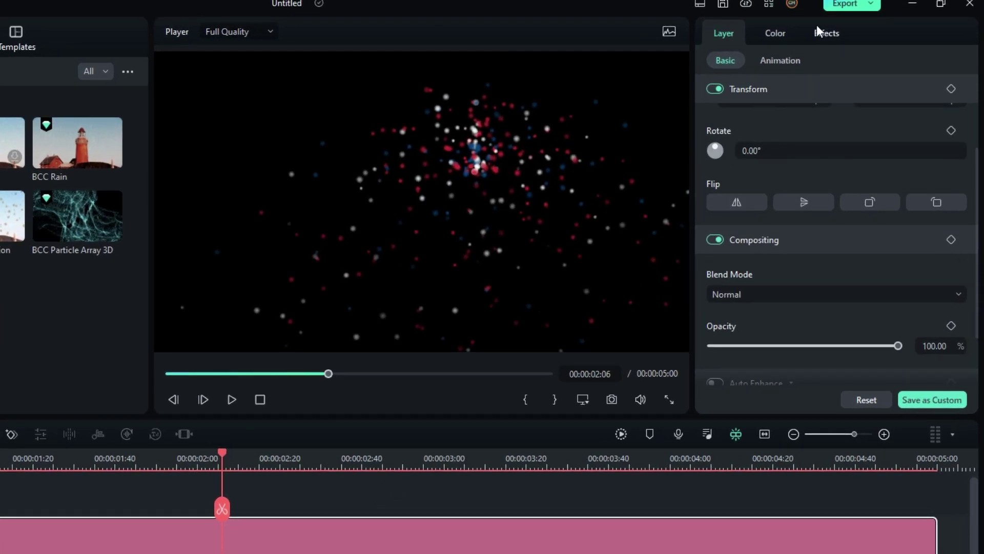
Try the Bubbles and Shaded Spheres particle shapes, then settle on Blurs
click(818, 31)
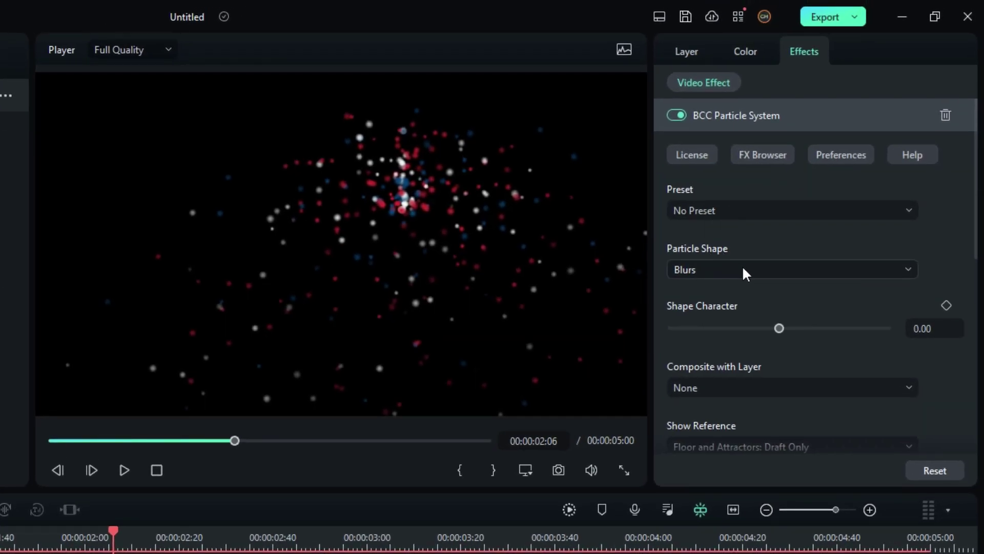
click(742, 270)
click(718, 436)
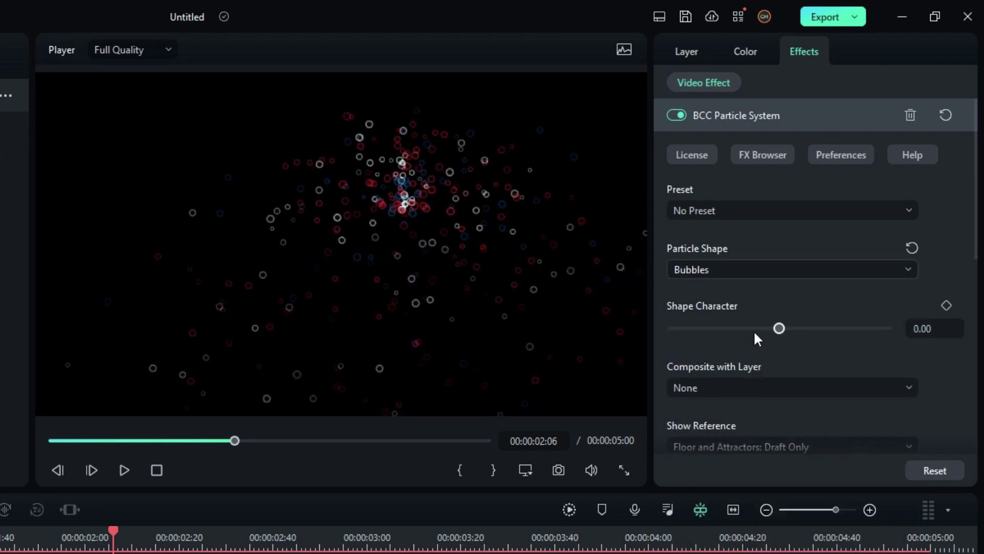
click(759, 264)
click(730, 451)
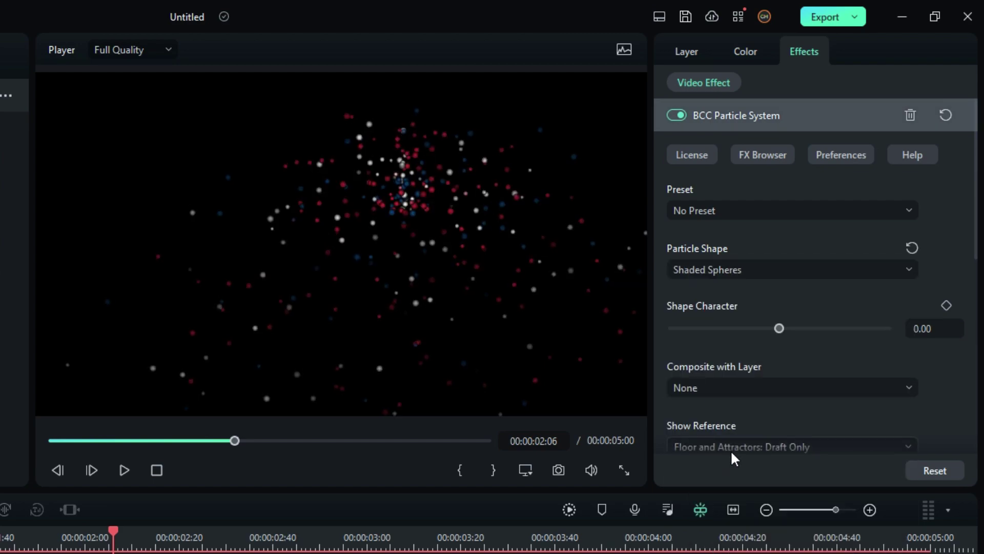
click(758, 271)
click(687, 410)
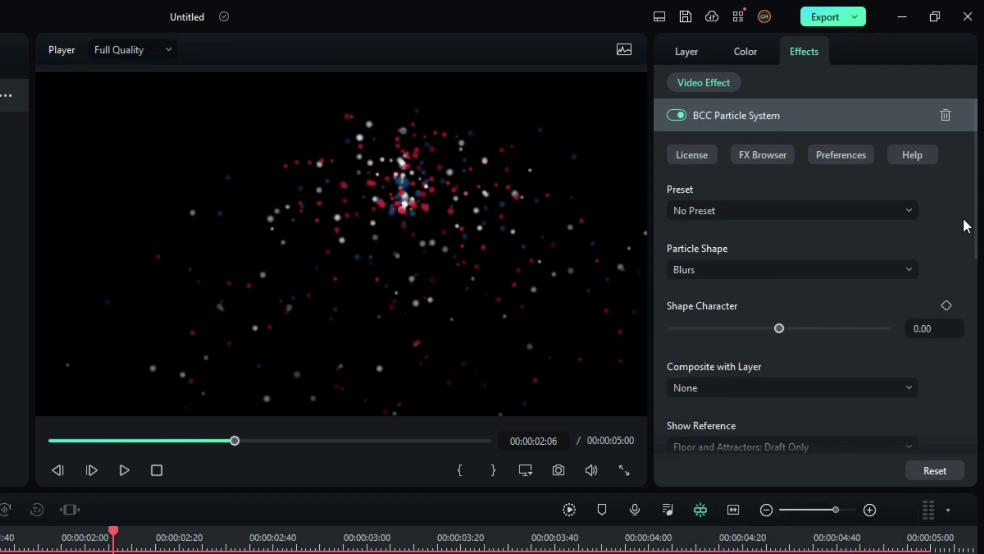
Raise Birth Rate to its maximum 500 and Life Span to 100
drag(978, 227, 969, 340)
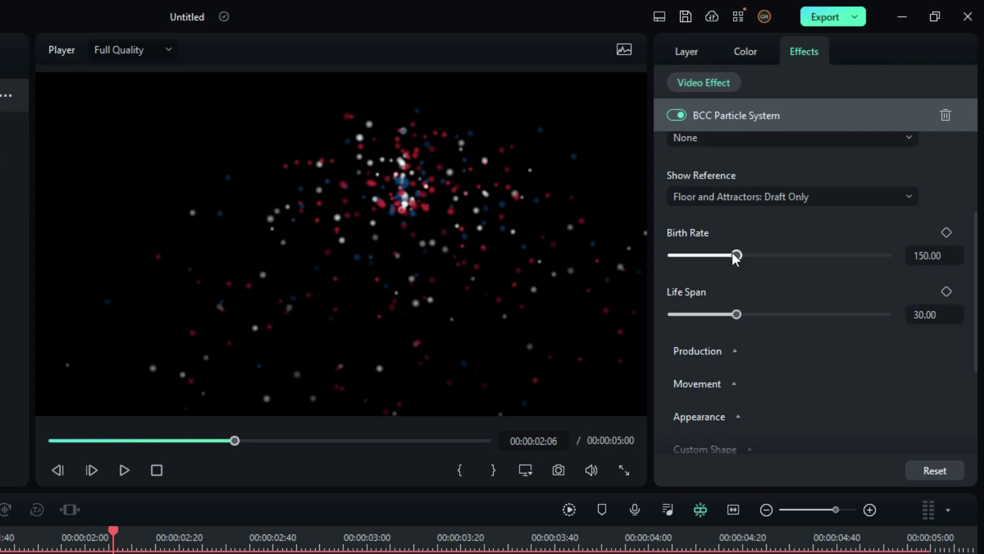
drag(734, 255, 915, 267)
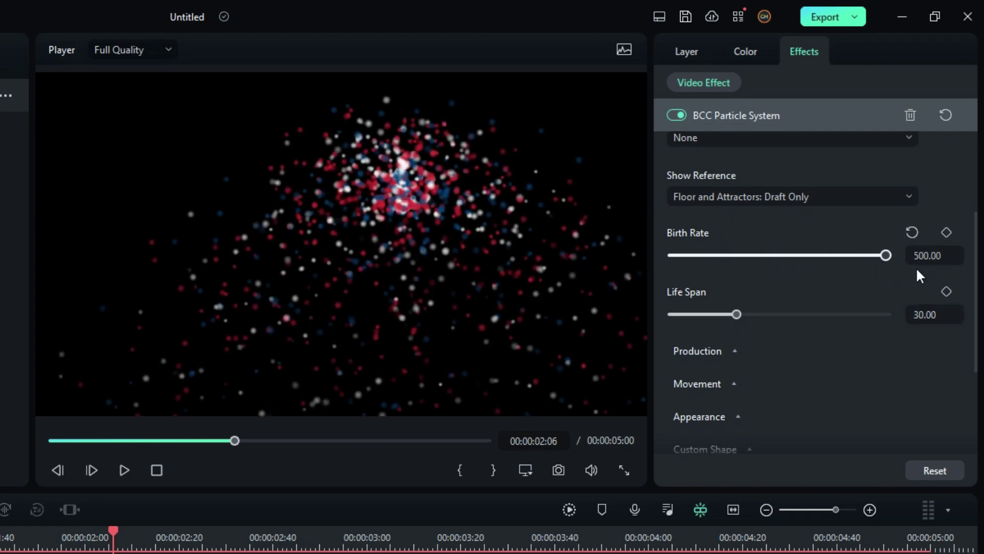
drag(735, 314, 893, 318)
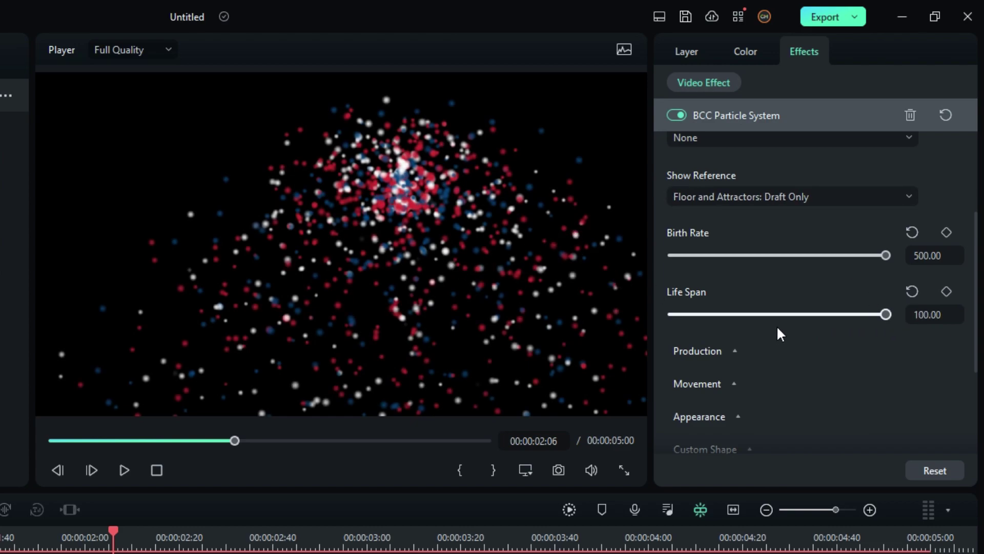
Set the Production boundary to Source with Center X and Center Y at 0.50
scroll(779, 328, down, 3)
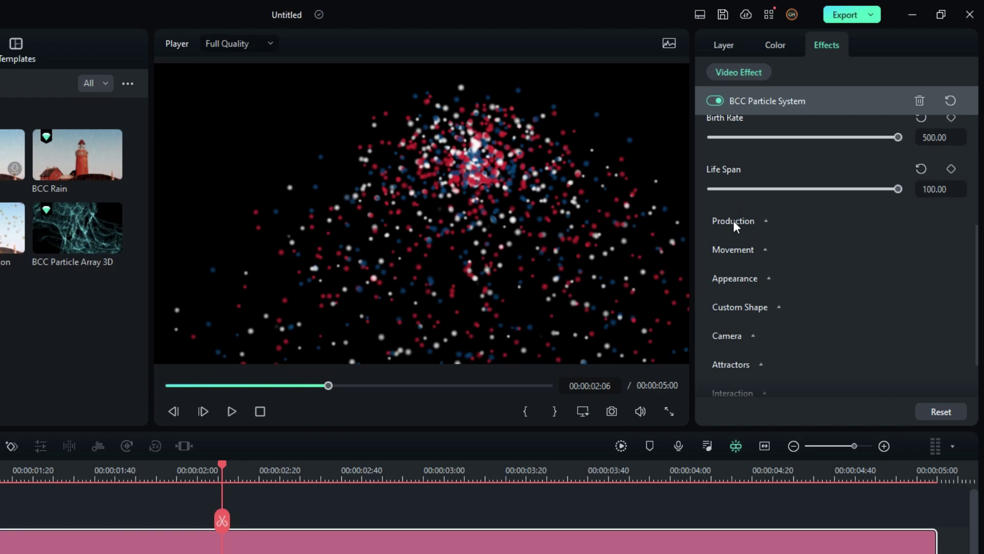
click(733, 222)
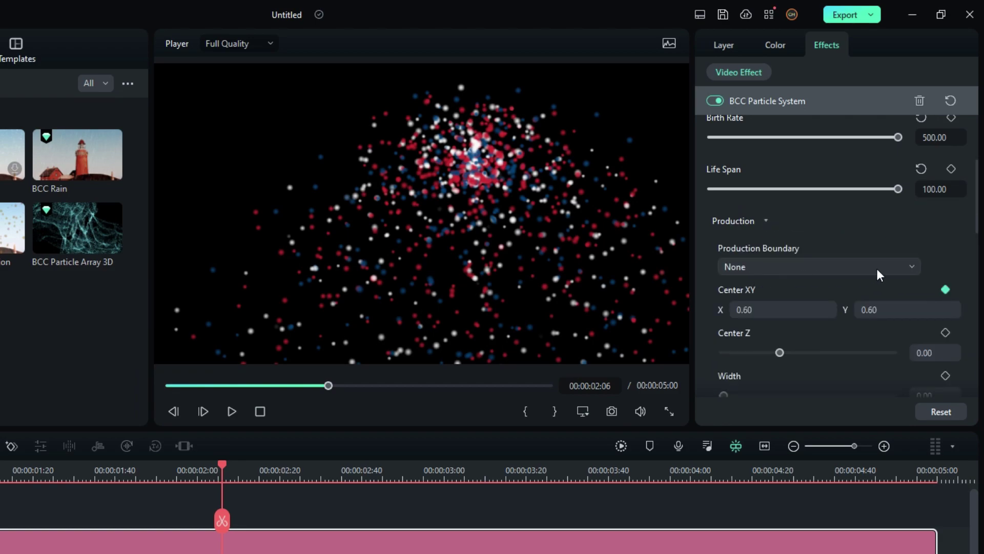
click(787, 268)
click(774, 318)
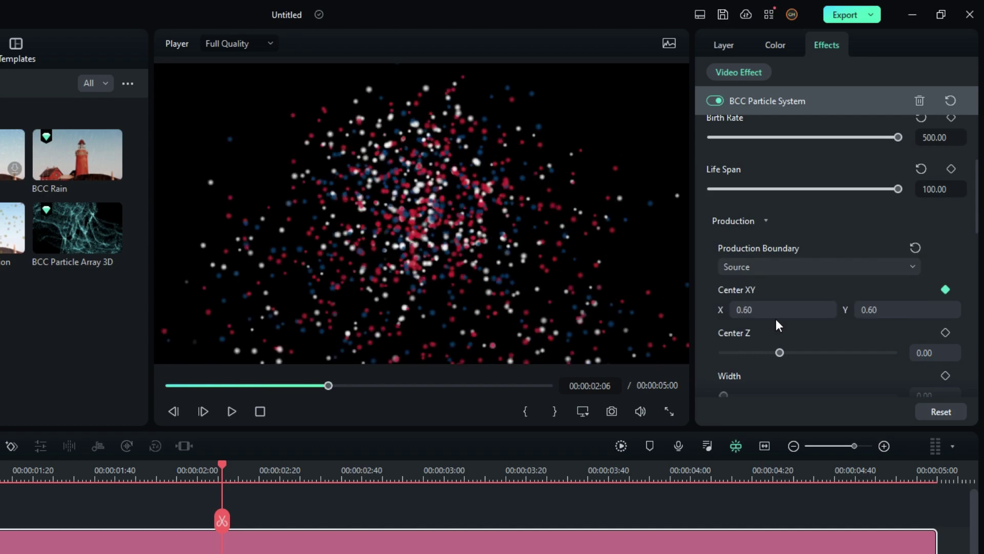
click(762, 310)
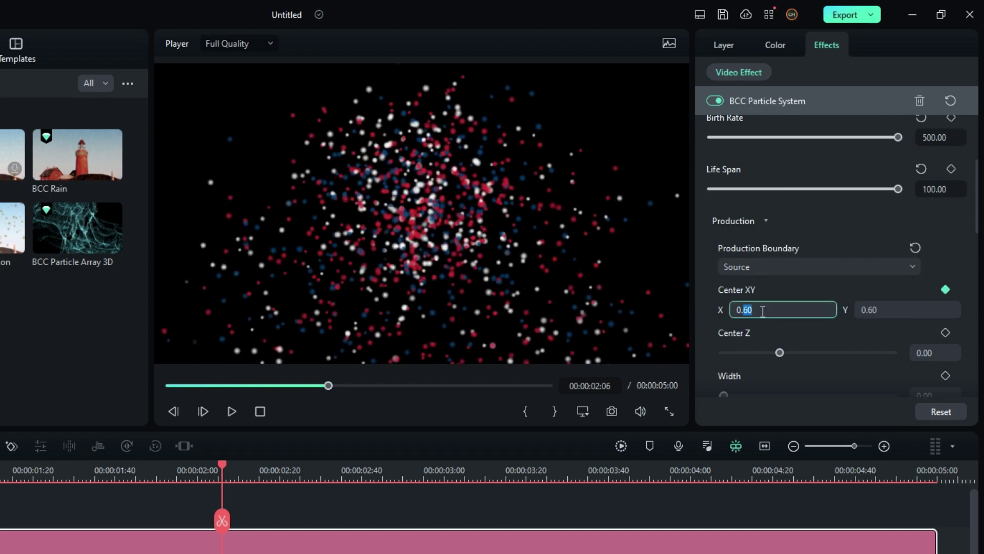
click(885, 312)
text(0.5)
key(Return)
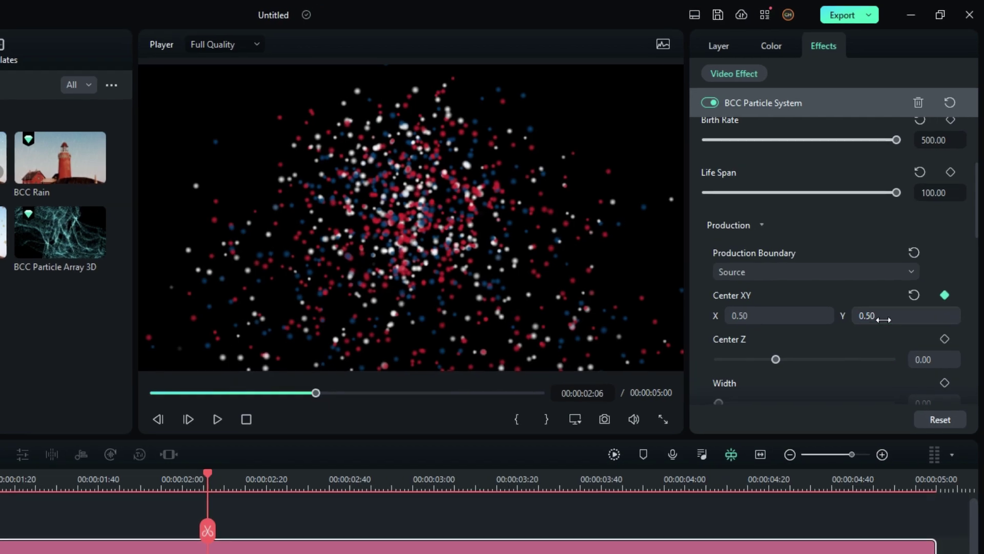
Raise particle Depth to 100 and Spread Amount to 360
scroll(802, 341, down, 3)
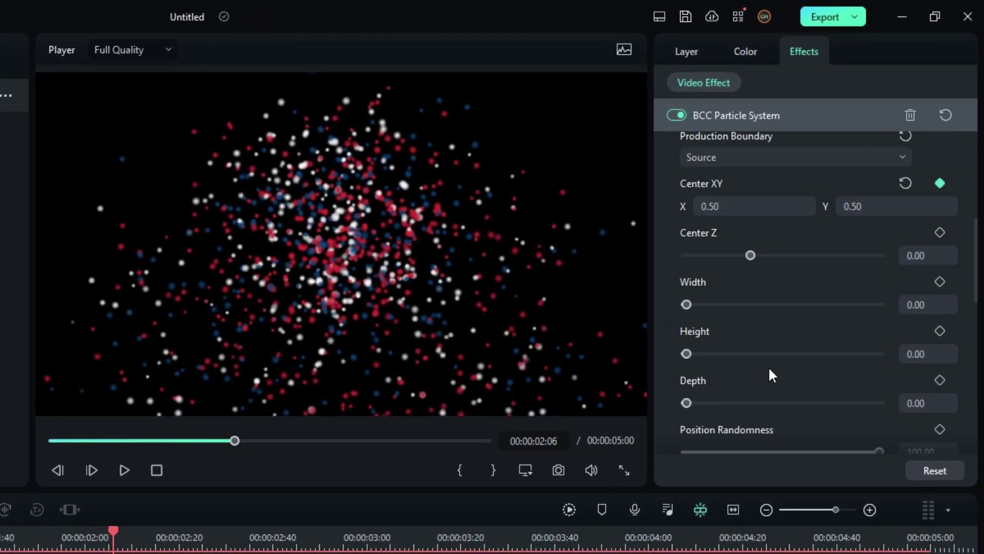
scroll(763, 372, down, 1)
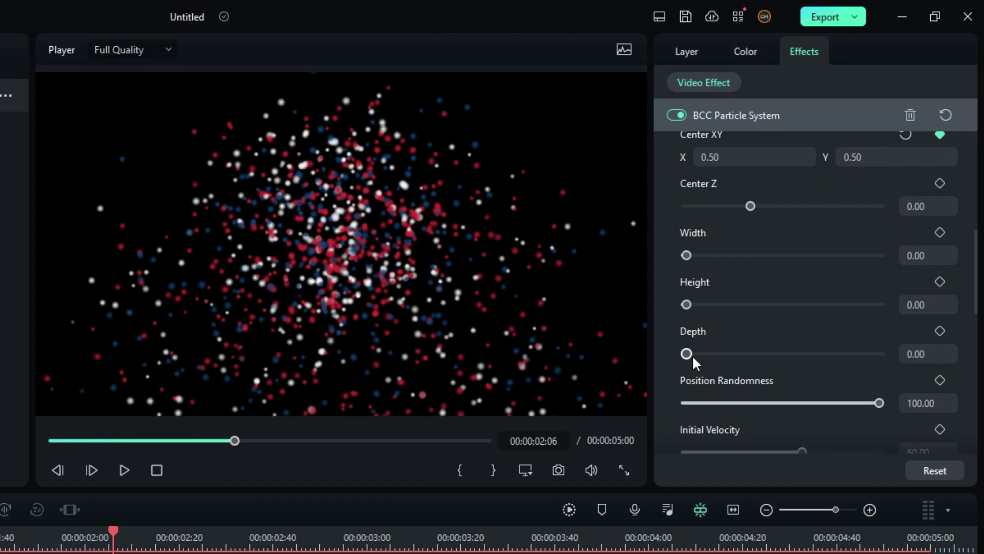
drag(685, 353, 899, 352)
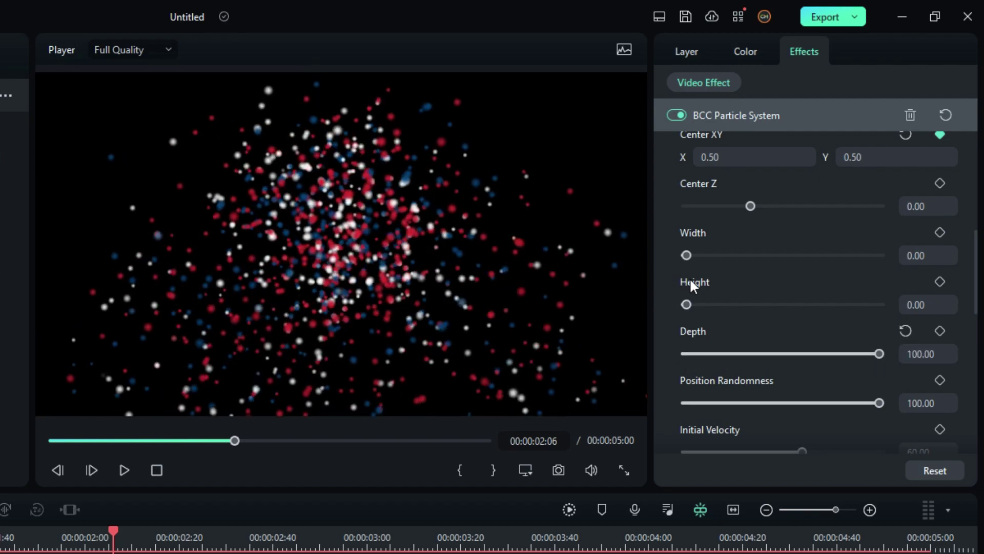
scroll(781, 322, down, 6)
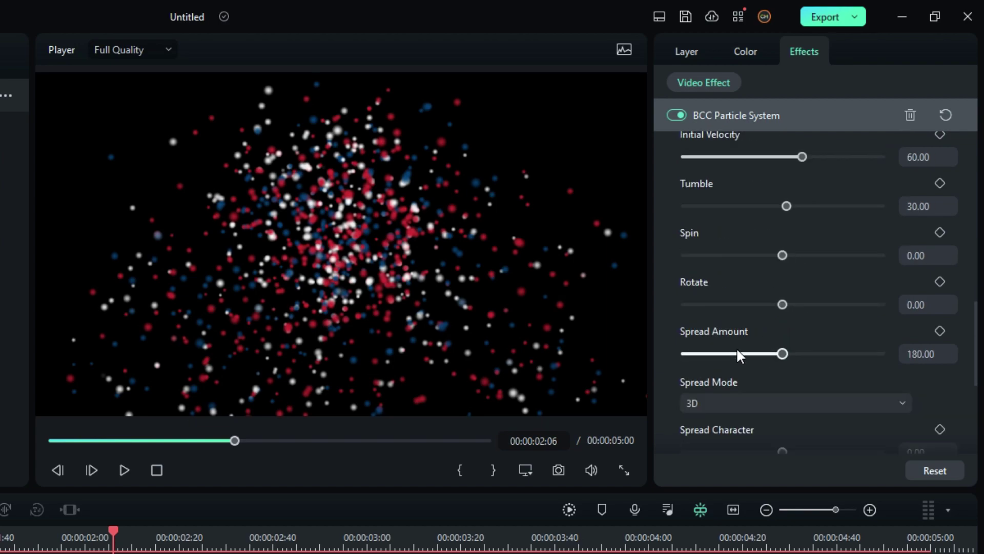
drag(781, 354, 893, 353)
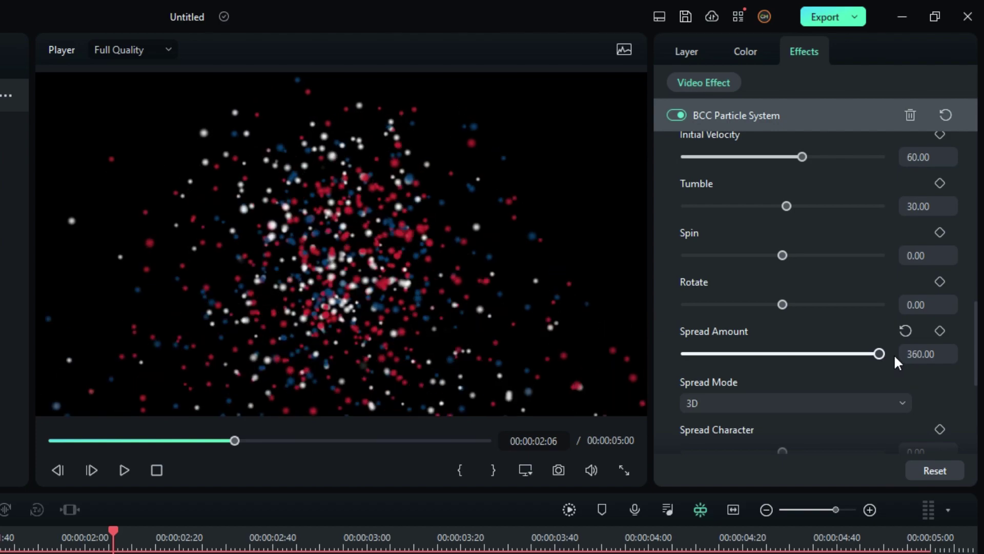
In the Movement settings, drop Gravity to 0 and set Gravity Angle to 0
scroll(963, 377, down, 5)
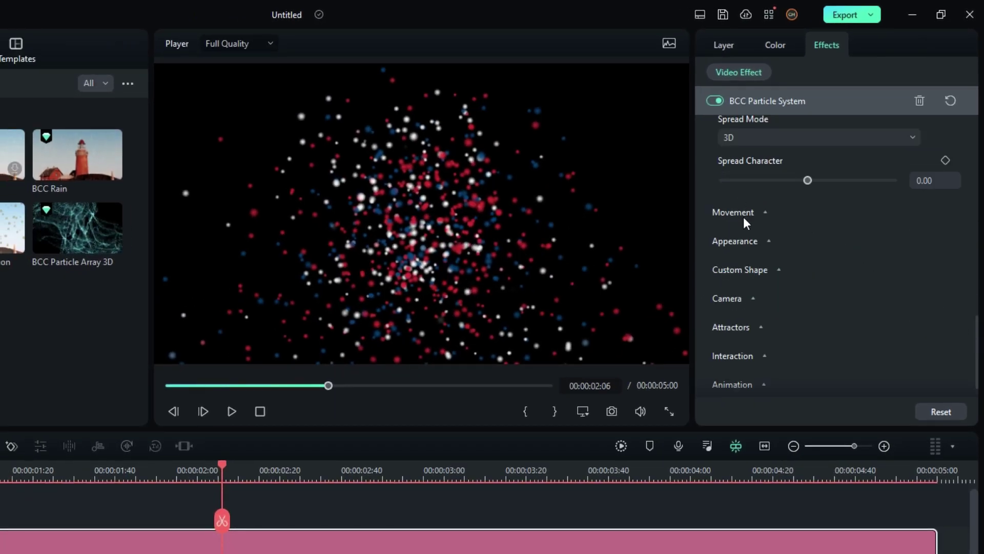
click(755, 214)
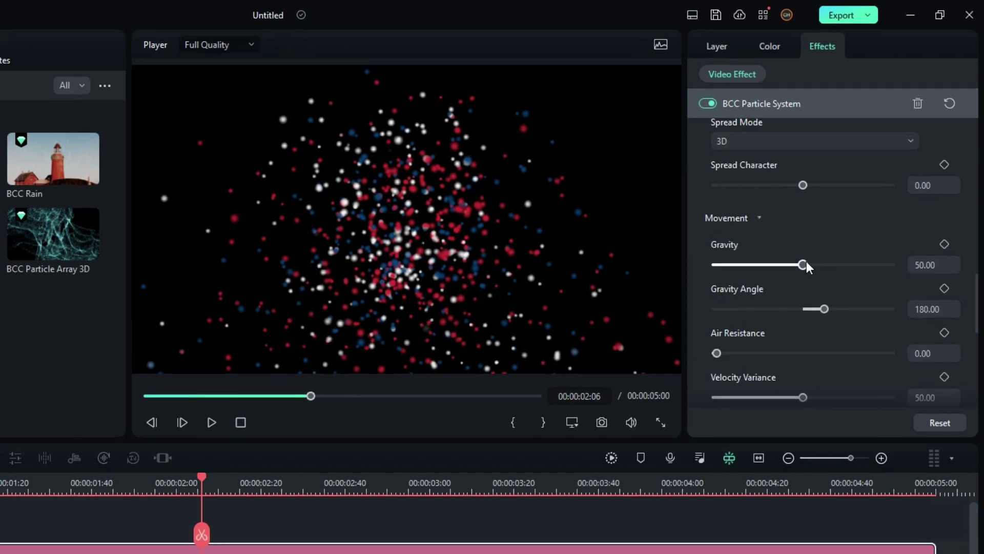
drag(806, 263, 692, 272)
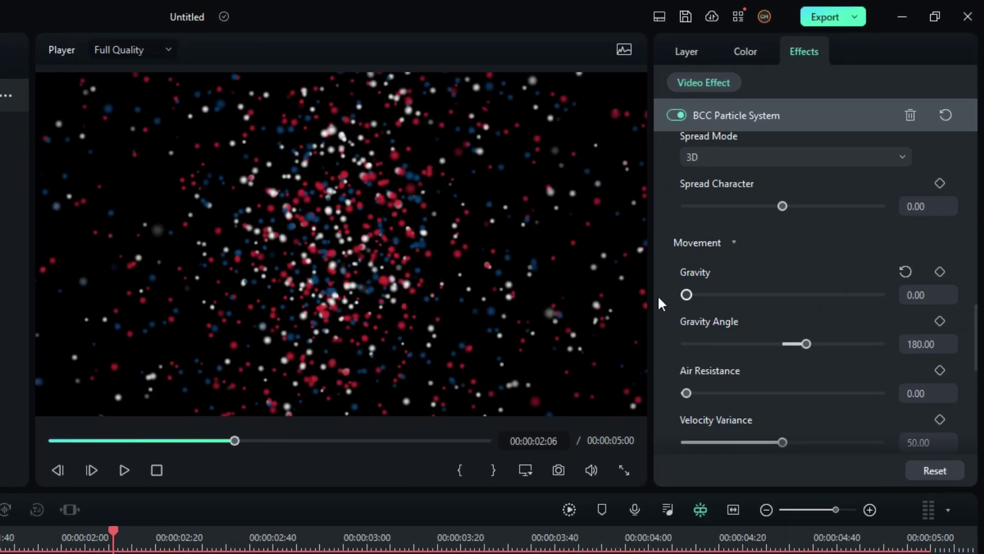
double_click(924, 343)
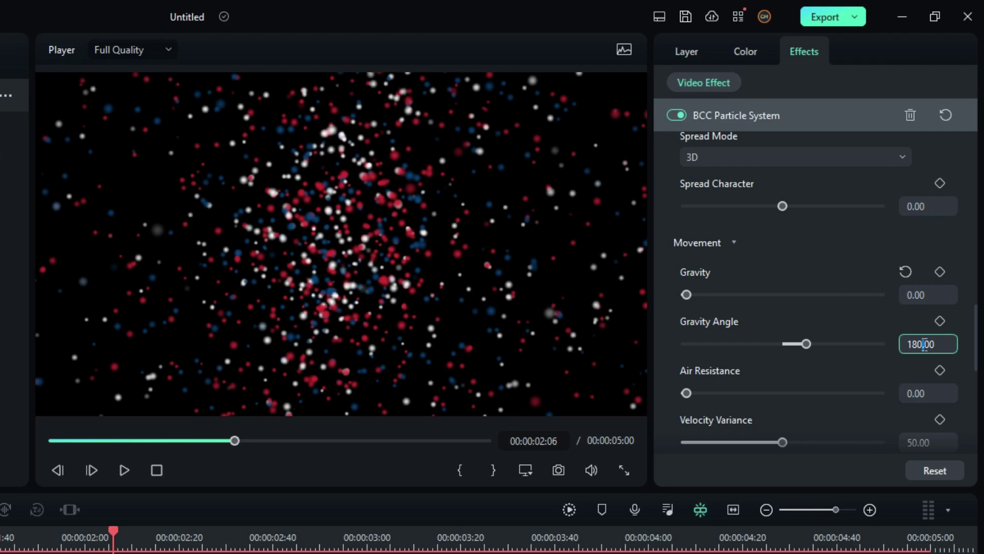
text(0)
key(Return)
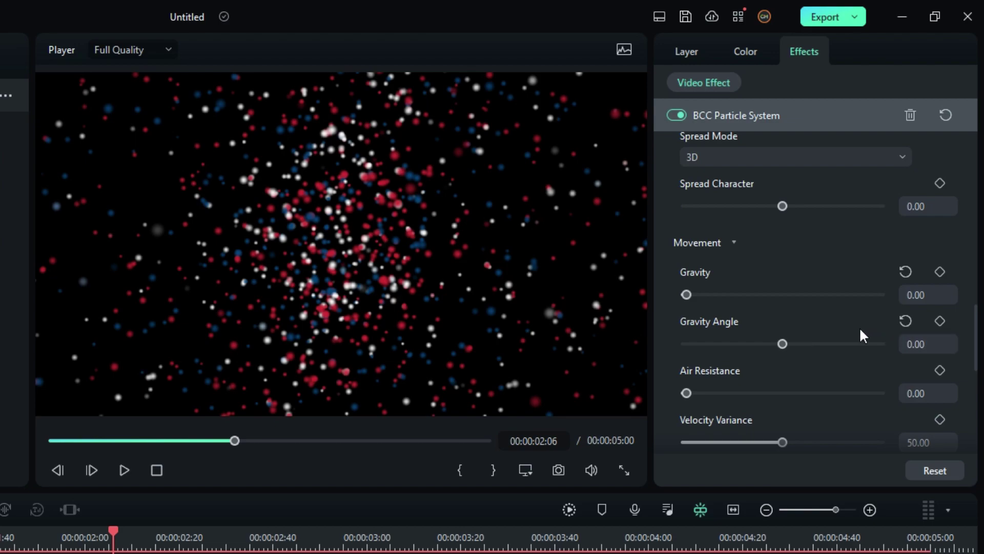
Lower the Movement Frequency from 50 to 0
scroll(856, 359, down, 4)
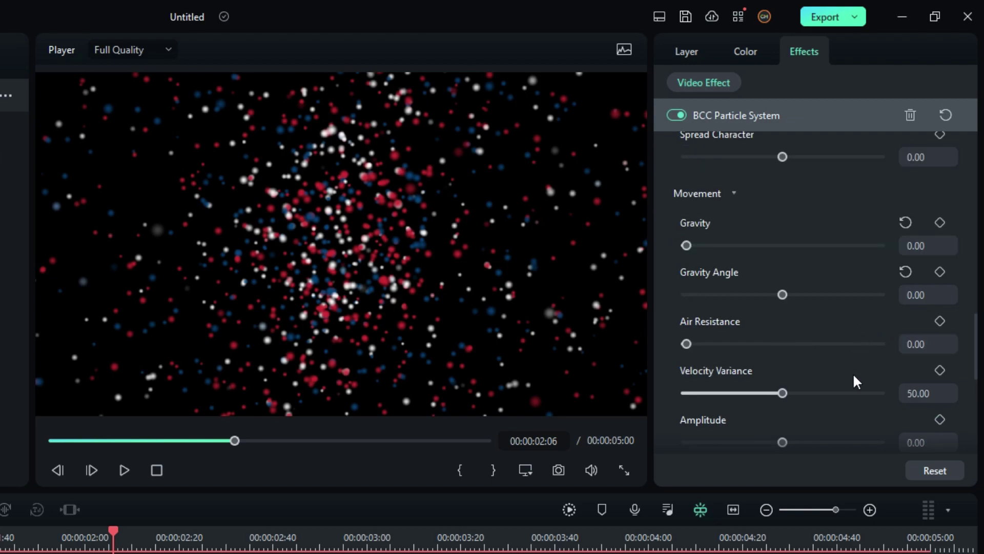
scroll(854, 375, down, 1)
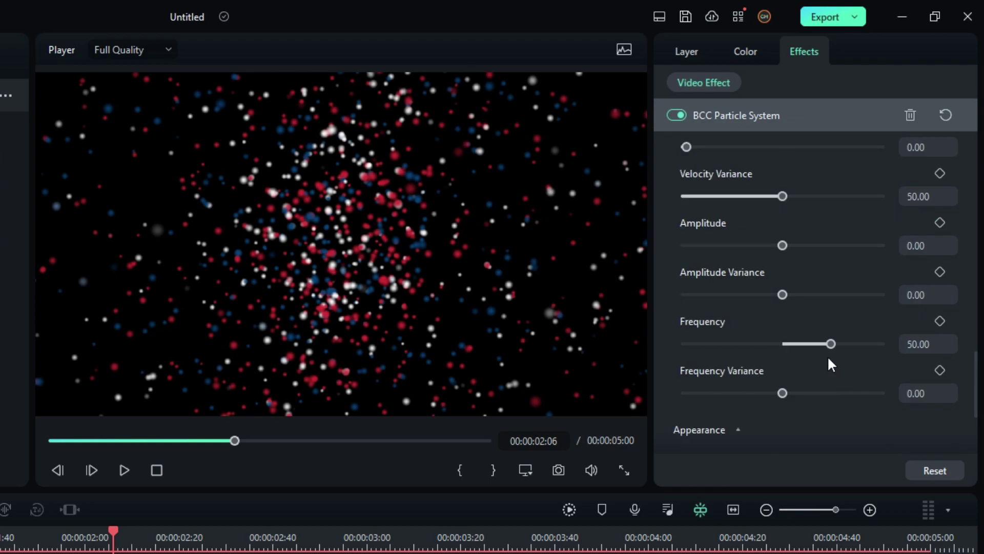
click(916, 343)
text(0)
key(Return)
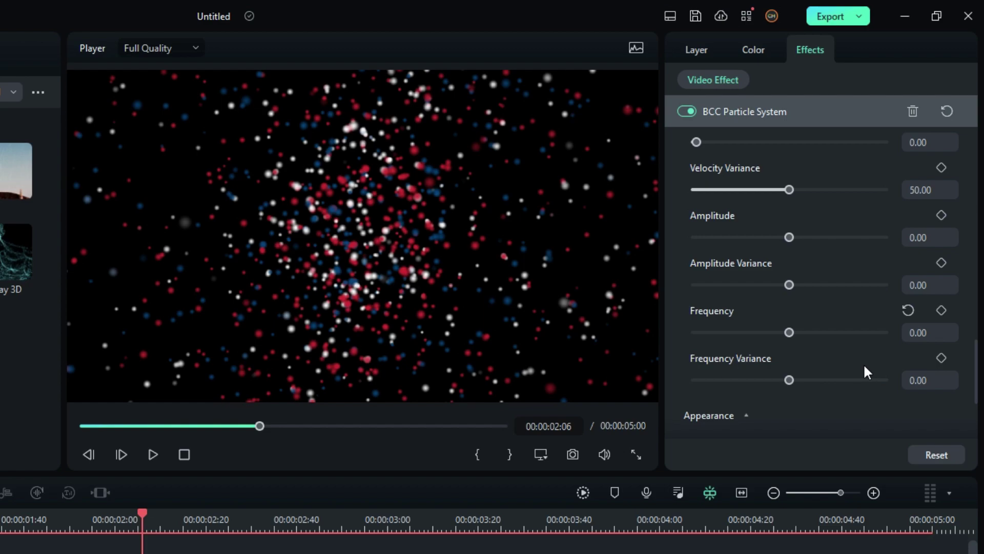
In the Camera settings, replace the Translate Z value with -200
scroll(872, 314, down, 3)
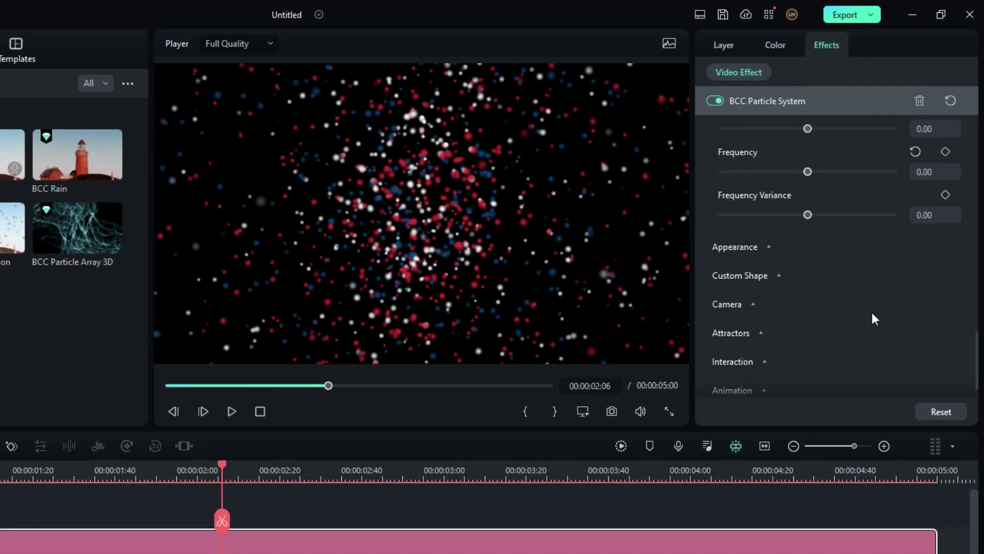
click(755, 306)
scroll(850, 294, down, 2)
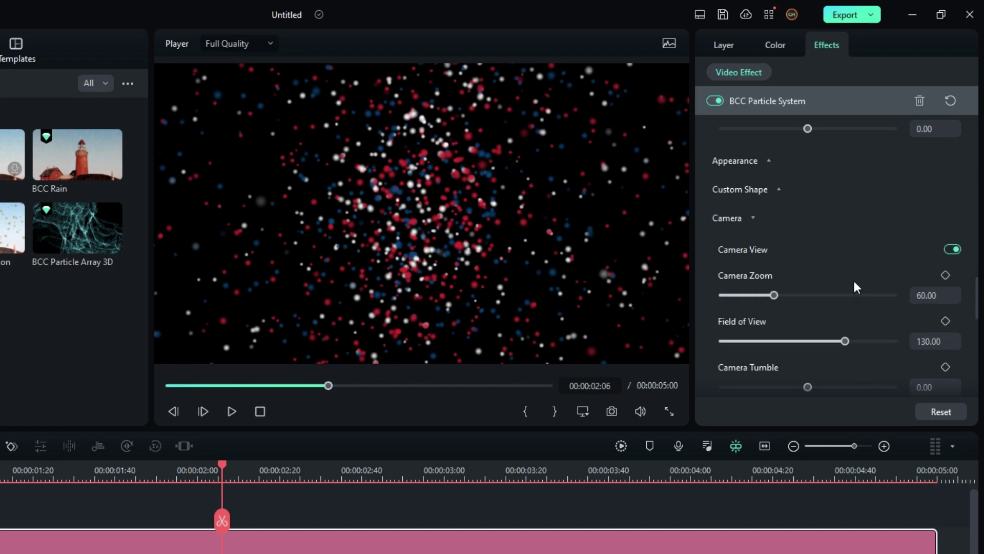
scroll(853, 280, down, 8)
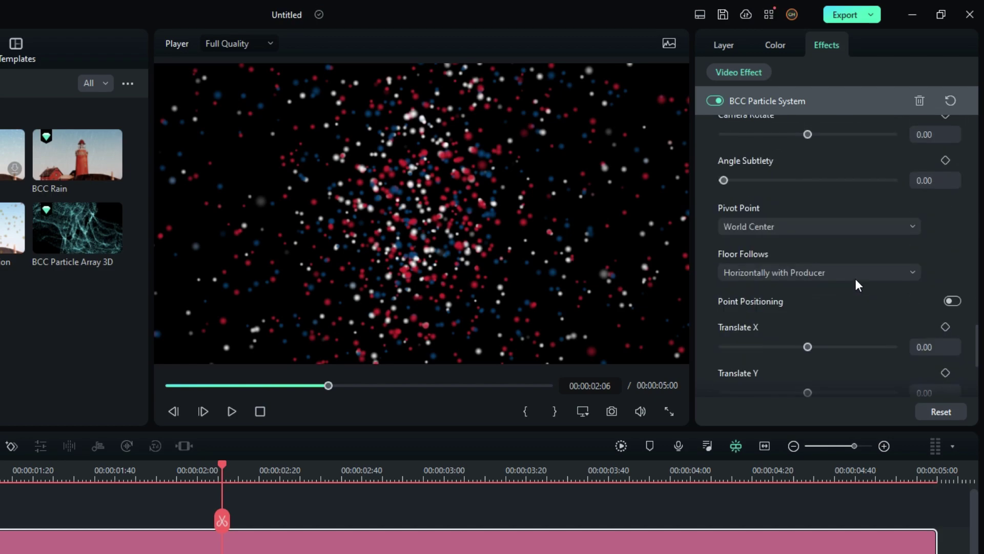
scroll(855, 278, down, 3)
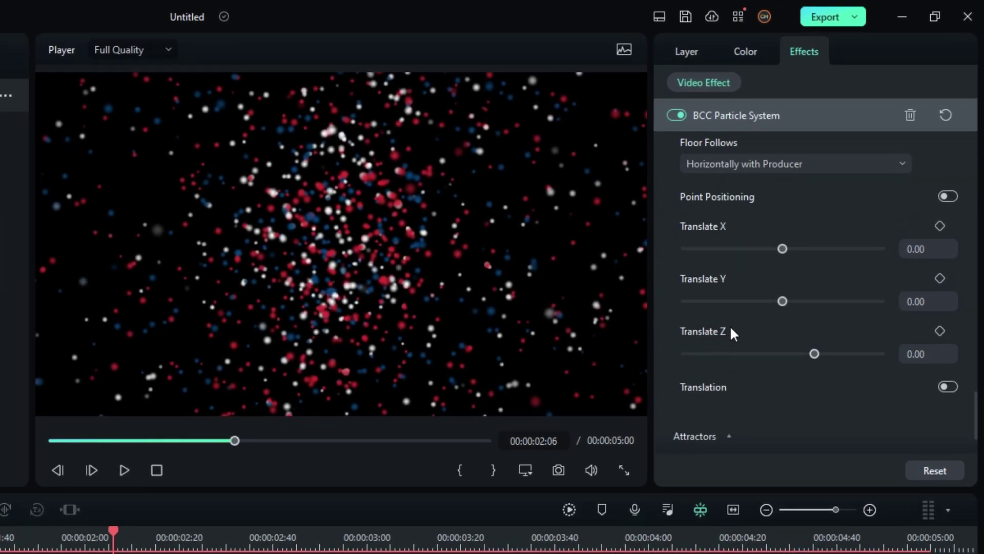
click(909, 354)
key(BackSpace)
text(-200)
key(Return)
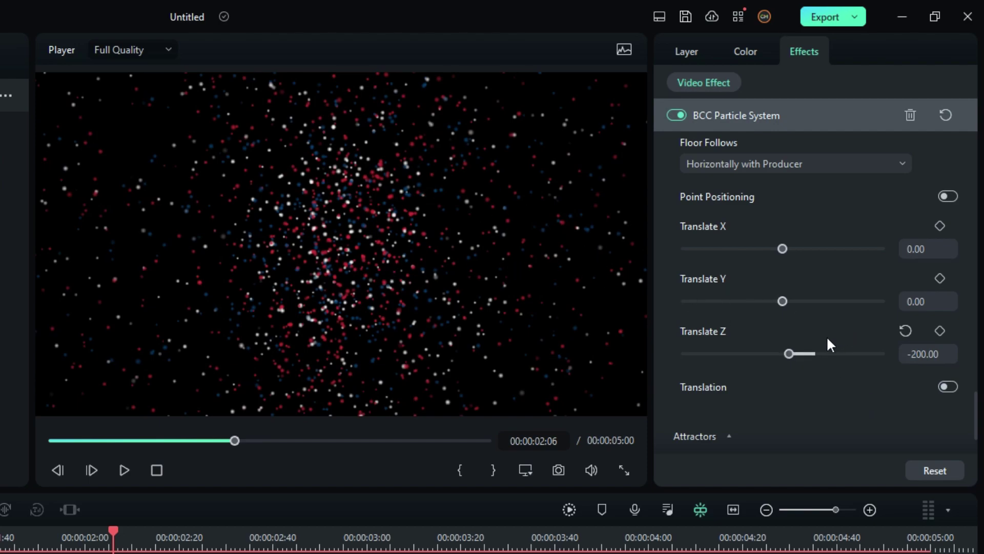
scroll(800, 352, down, 2)
scroll(800, 348, down, 2)
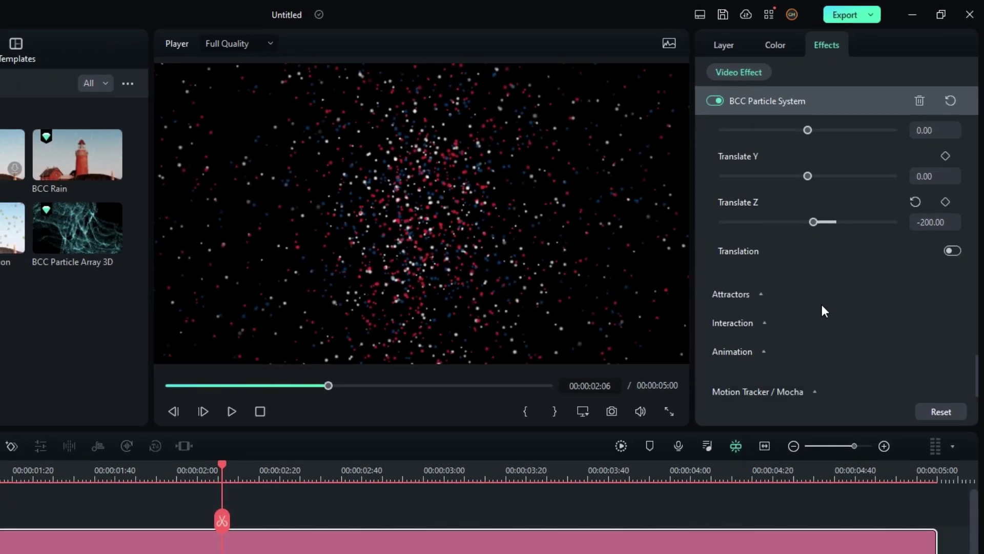
Change the Animation section's Keyframe Animation from Absolute Time to Follow Start Frame
click(753, 352)
scroll(822, 347, down, 2)
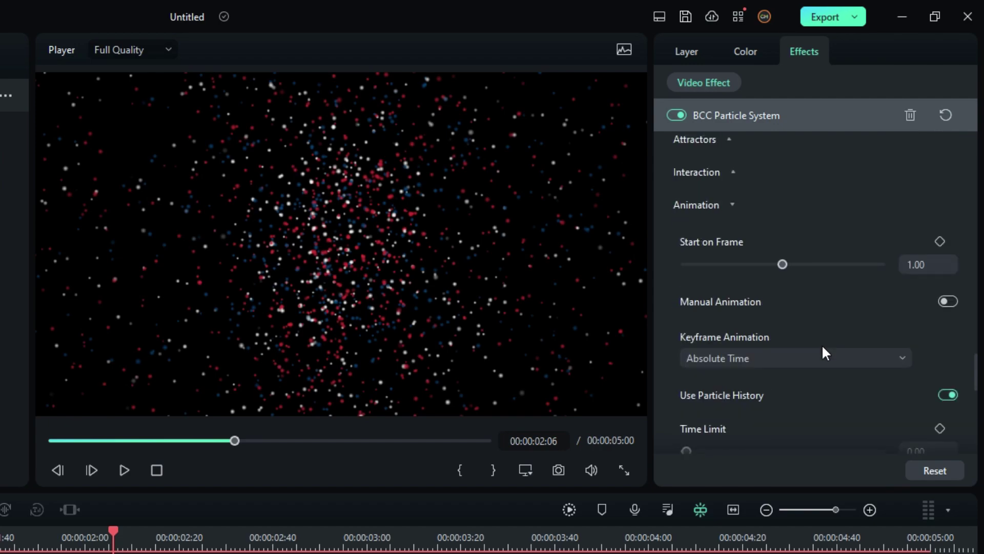
click(738, 361)
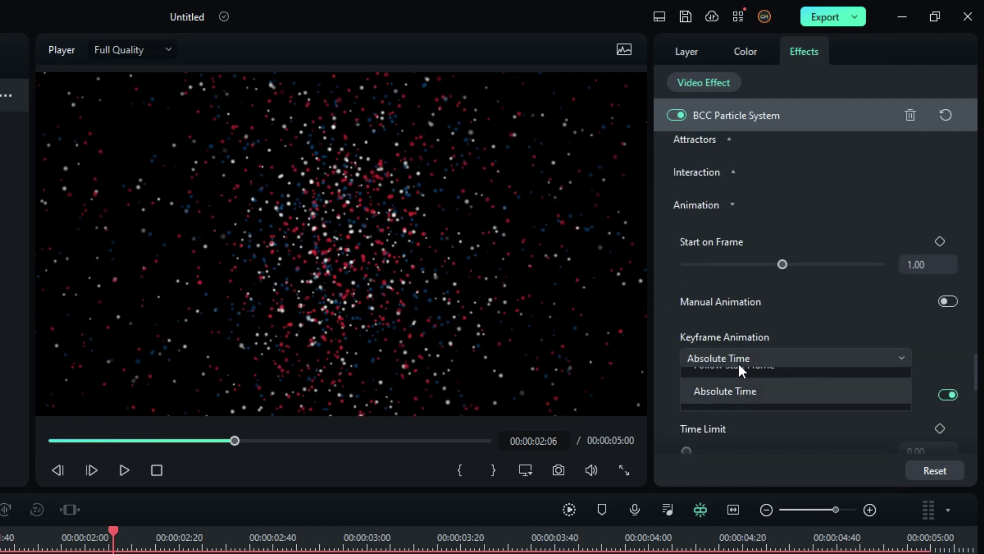
click(763, 390)
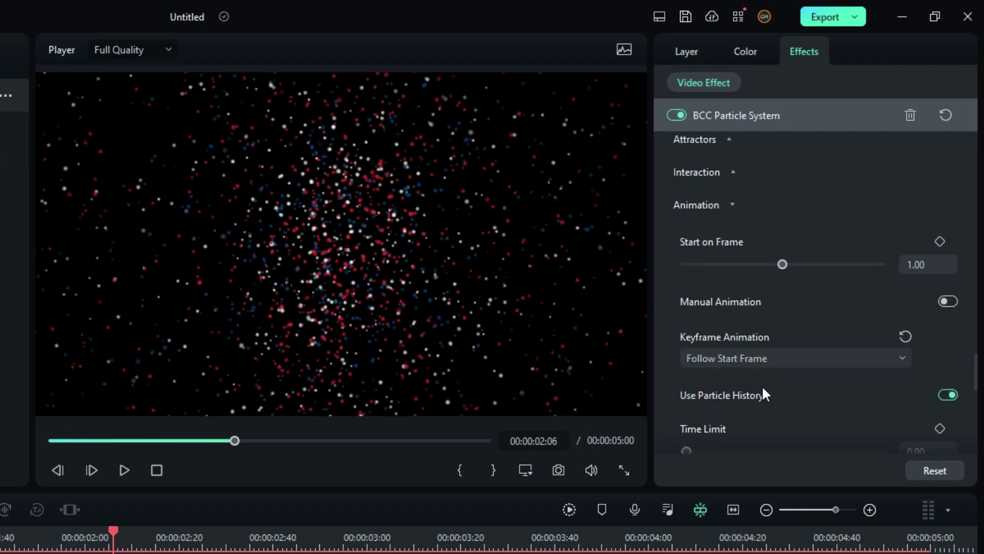
scroll(781, 392, down, 2)
scroll(785, 382, down, 2)
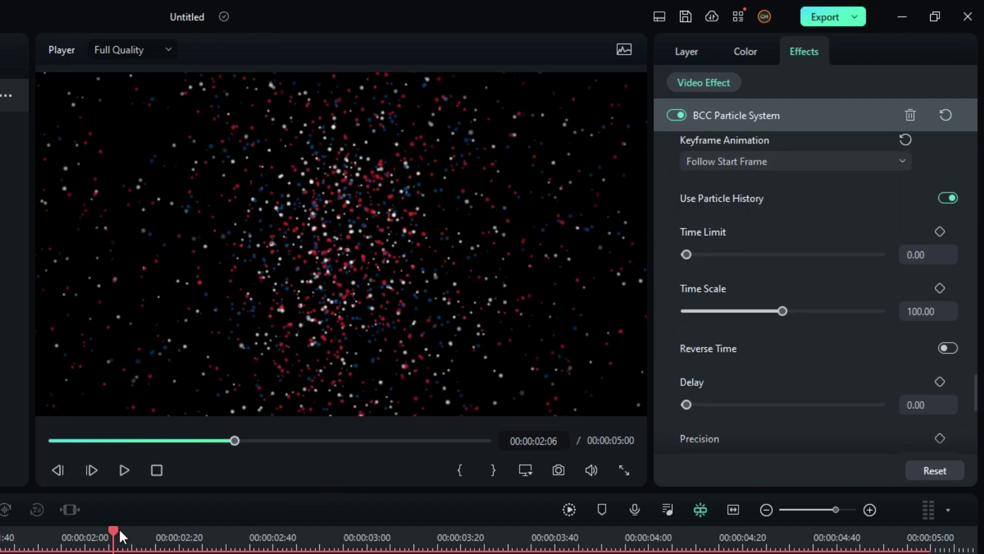
Scrub across the clip to preview the reversed particle animation, then return near the start
mouse_move(119, 528)
mouse_down()
mouse_move(774, 528)
mouse_move(0, 527)
mouse_move(105, 537)
mouse_up()
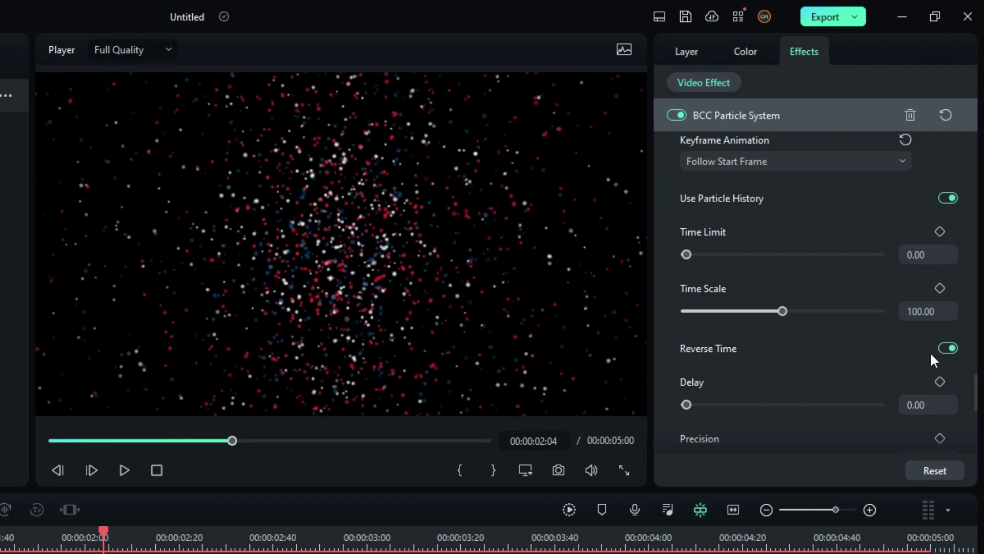
drag(109, 537, 883, 551)
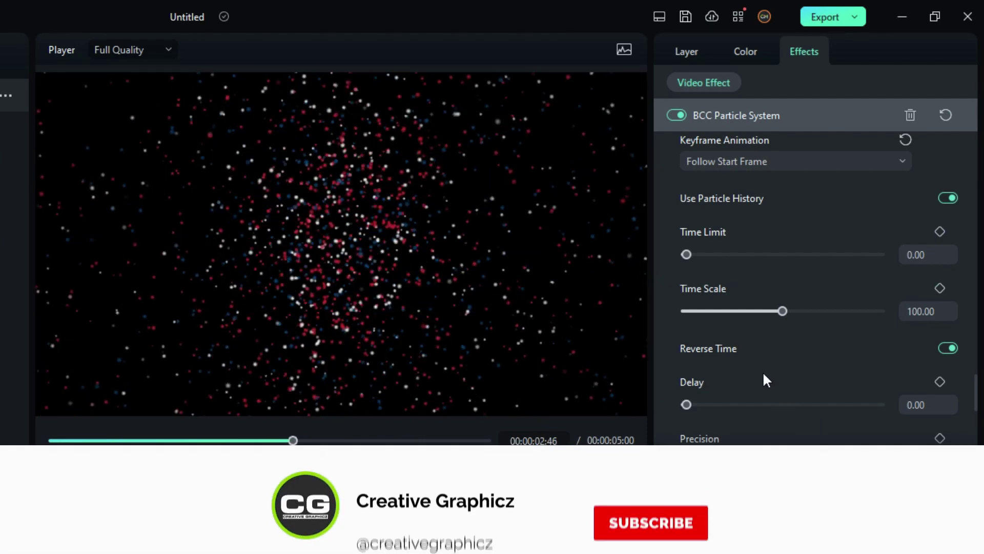
scroll(767, 366, down, 2)
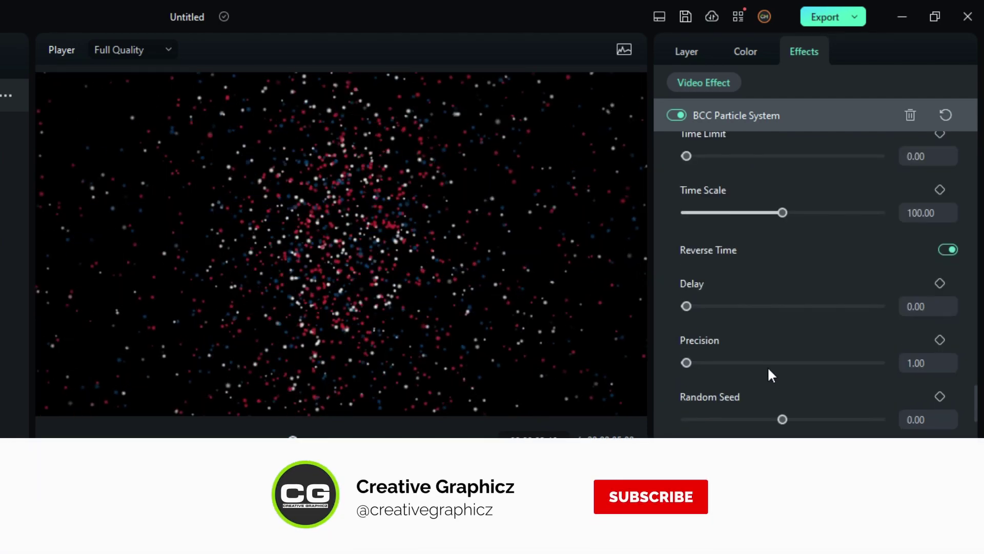
scroll(767, 375, down, 3)
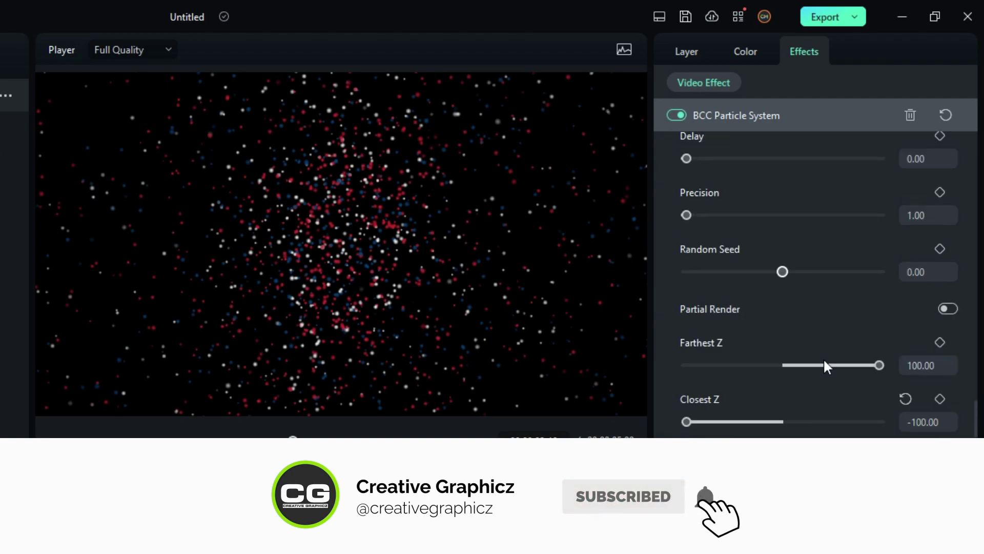
scroll(813, 366, down, 2)
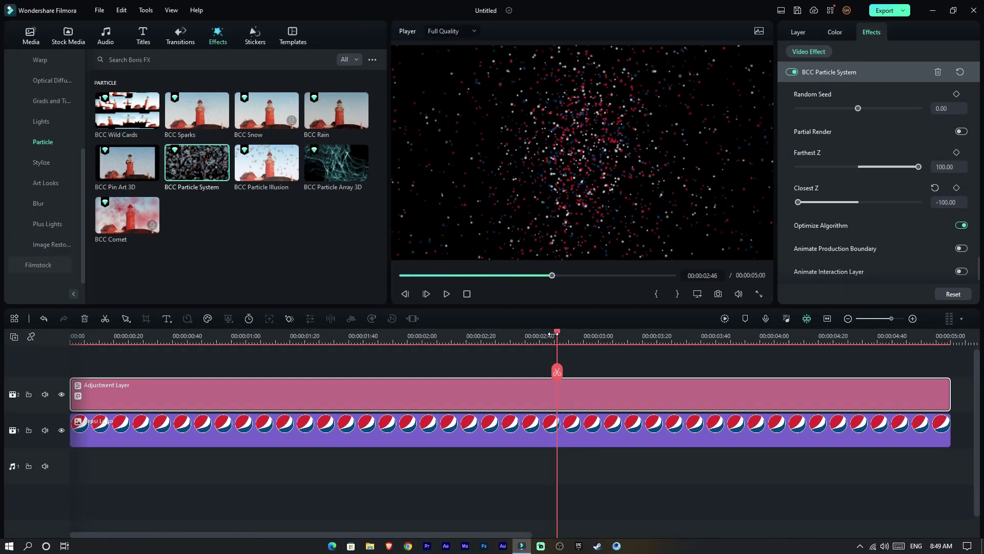
drag(558, 334, 202, 352)
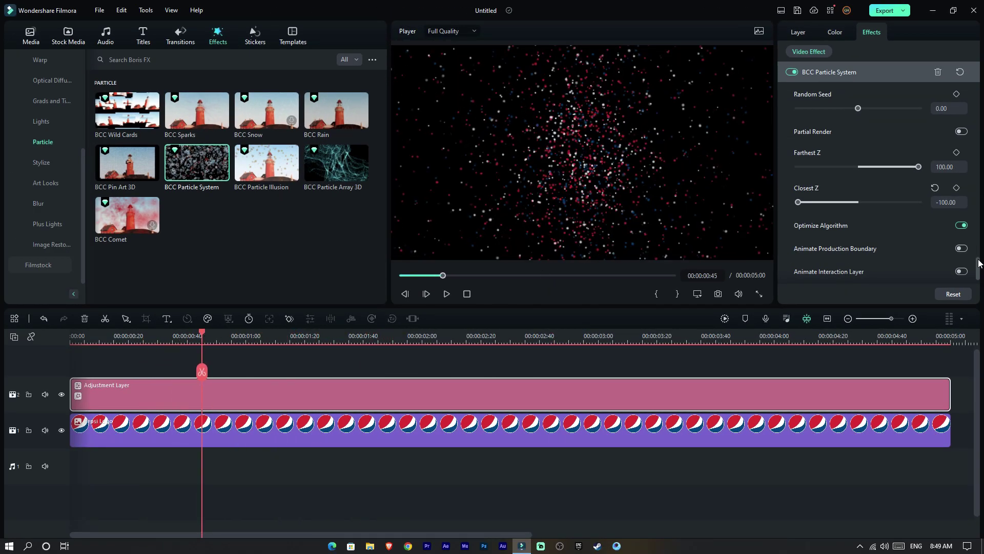
At the clip start, set the particle Center Z to -500
scroll(979, 266, up, 10)
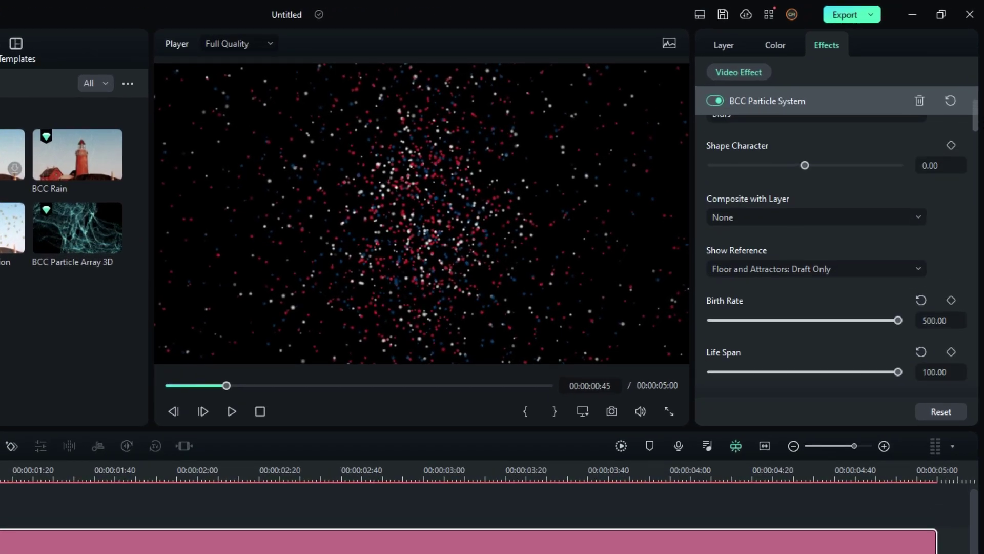
scroll(835, 256, up, 3)
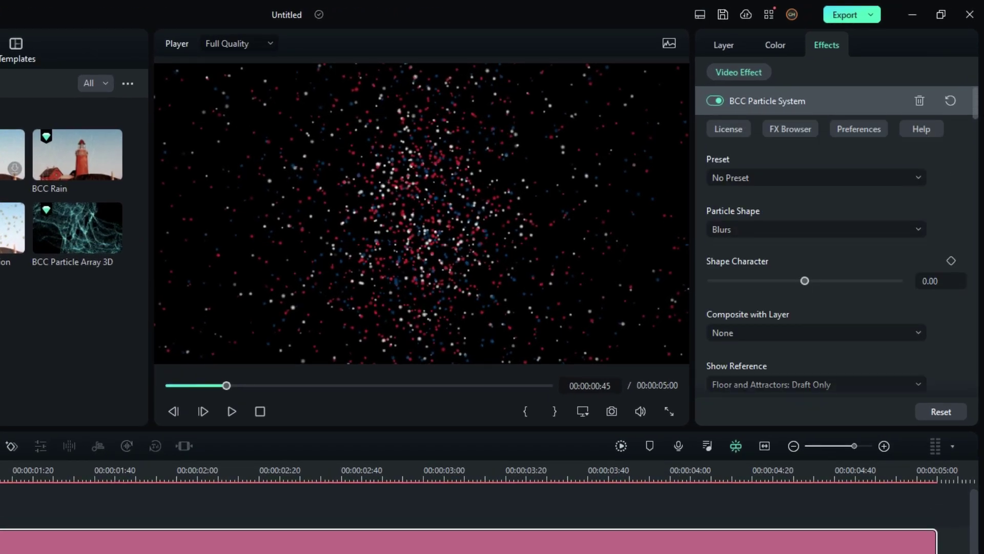
scroll(980, 135, down, 6)
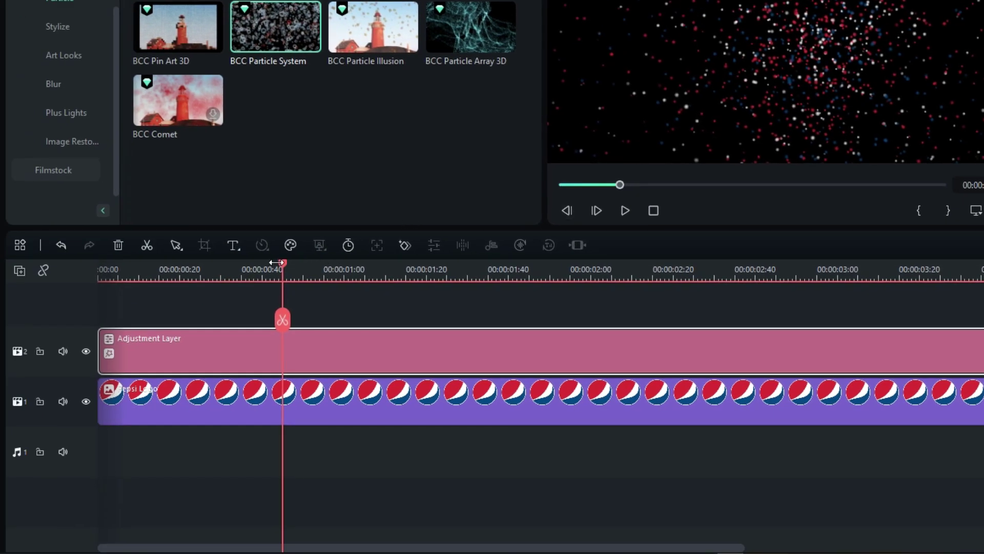
drag(276, 262, 91, 265)
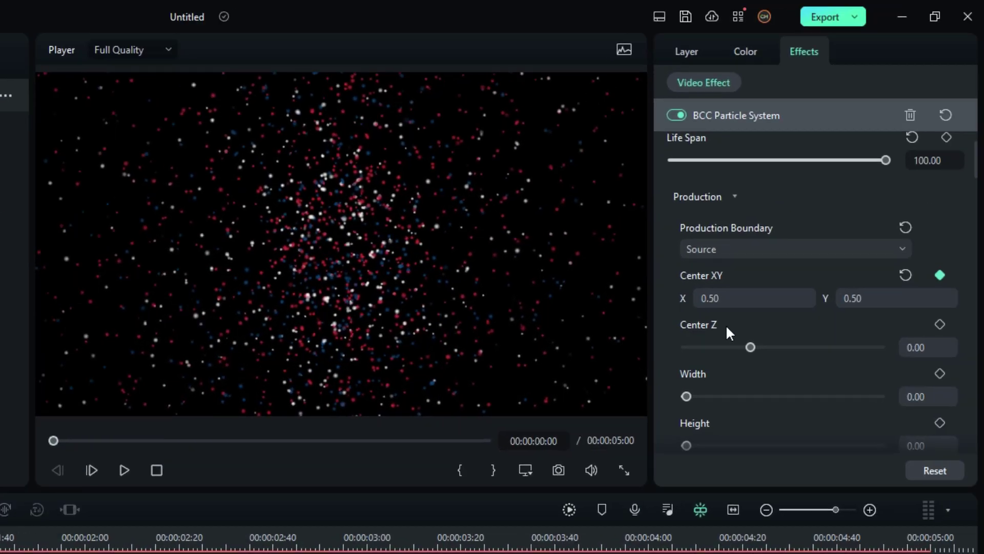
drag(749, 348, 661, 347)
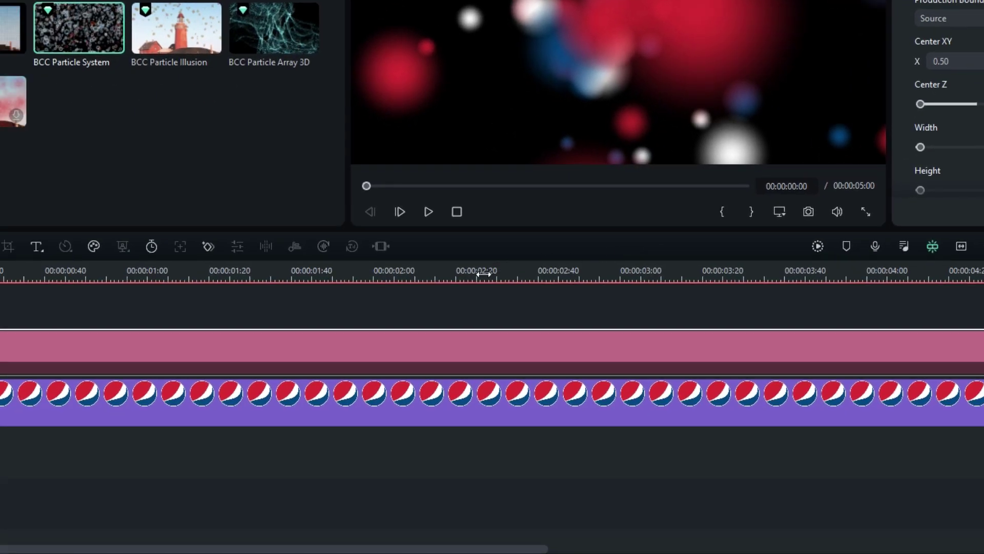
At 00:00:02:50, reset Center Z to 0 to add the ending keyframe
mouse_move(609, 269)
mouse_down()
mouse_move(630, 270)
mouse_move(598, 264)
mouse_up()
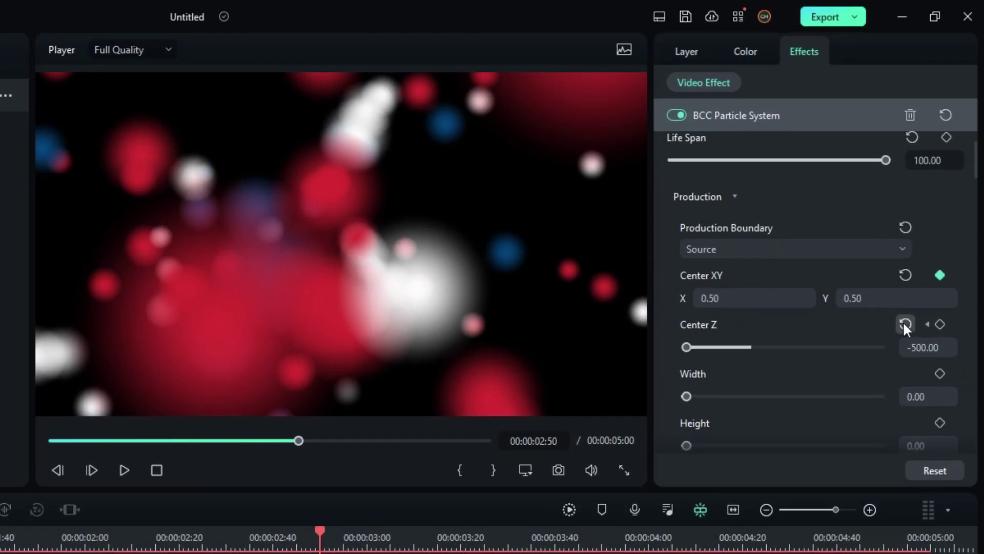
click(905, 324)
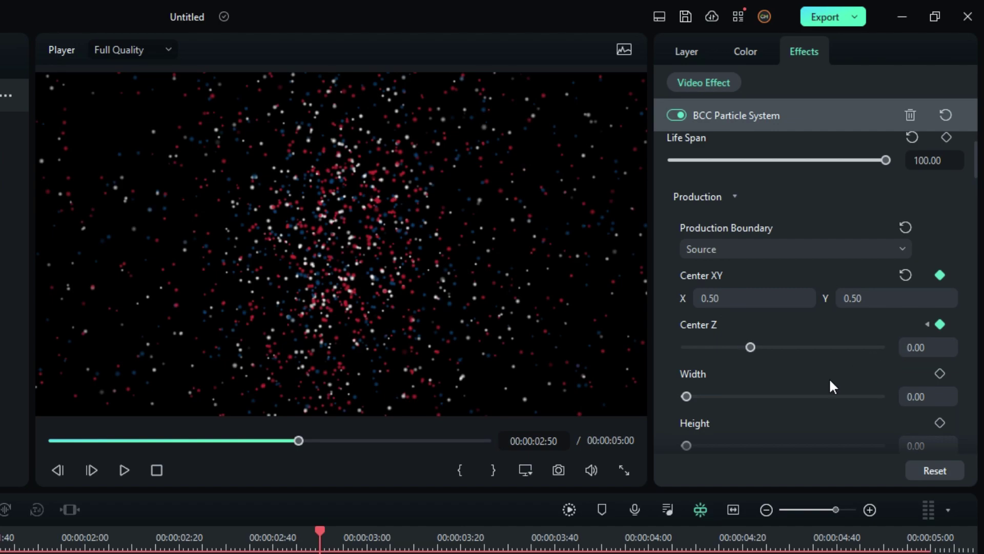
scroll(829, 378, down, 4)
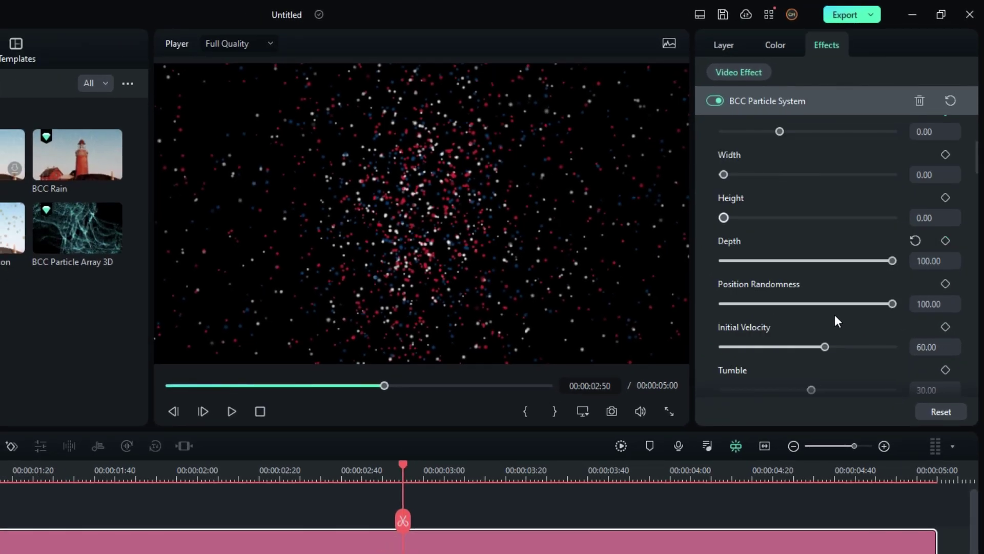
scroll(835, 321, down, 1)
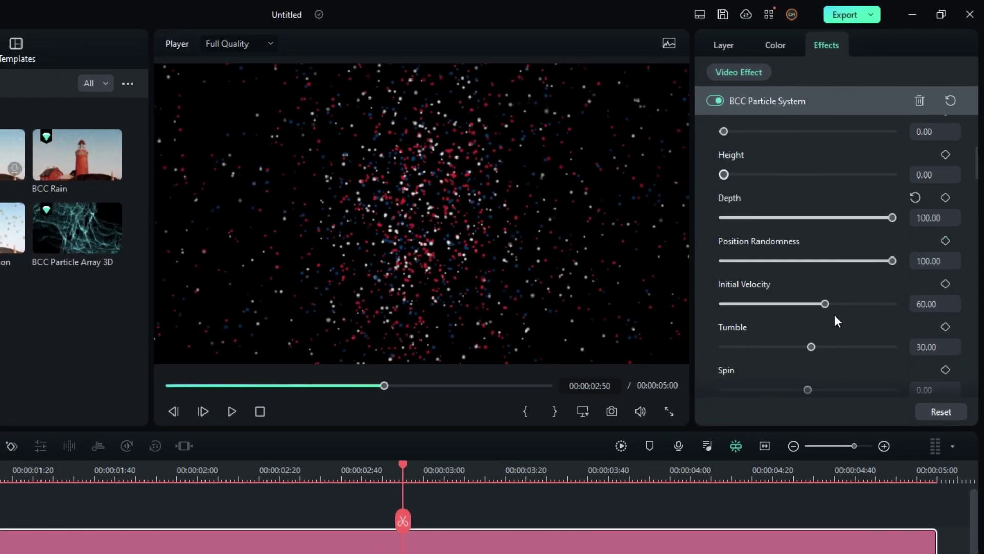
At the clip start, set the particle Rotate value to -720
drag(172, 385, 317, 386)
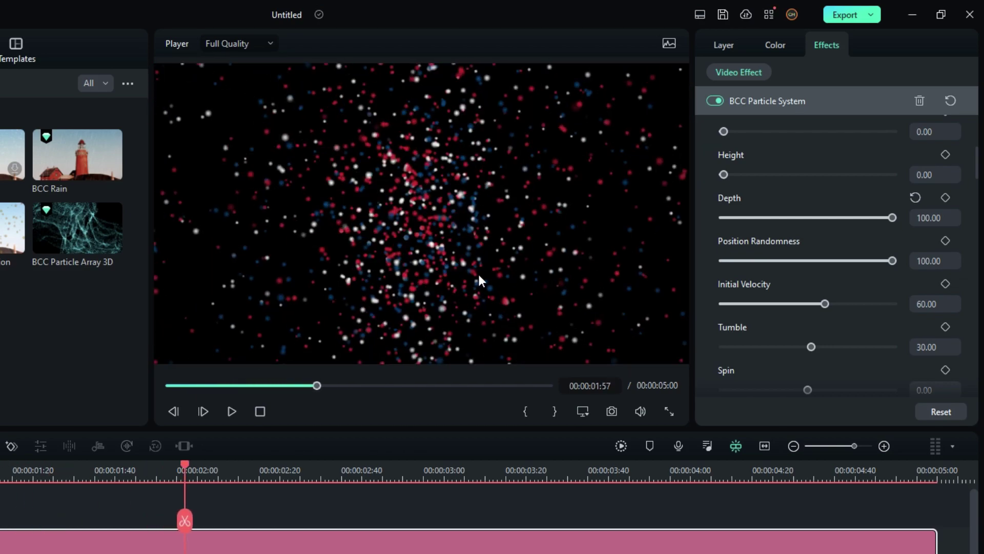
scroll(879, 279, down, 3)
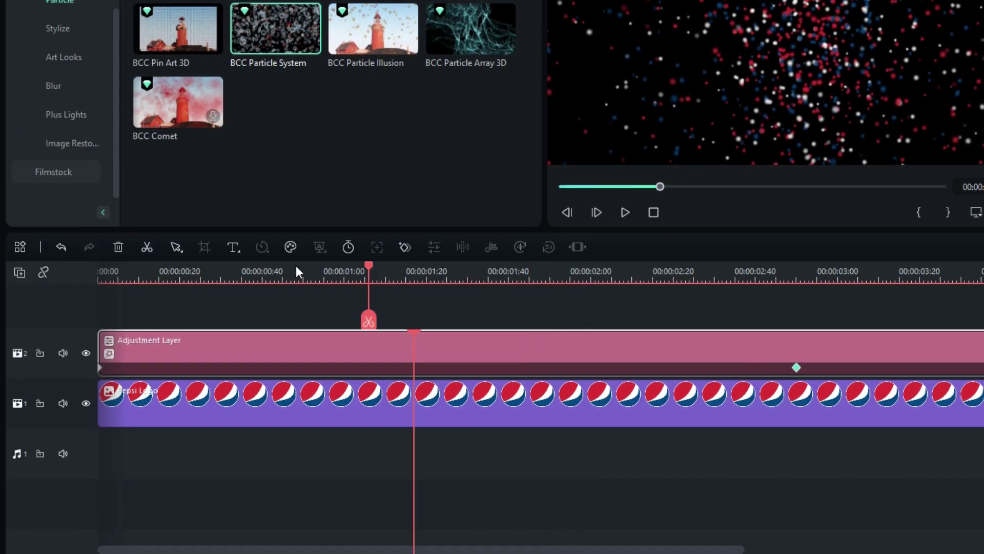
drag(297, 266, 97, 273)
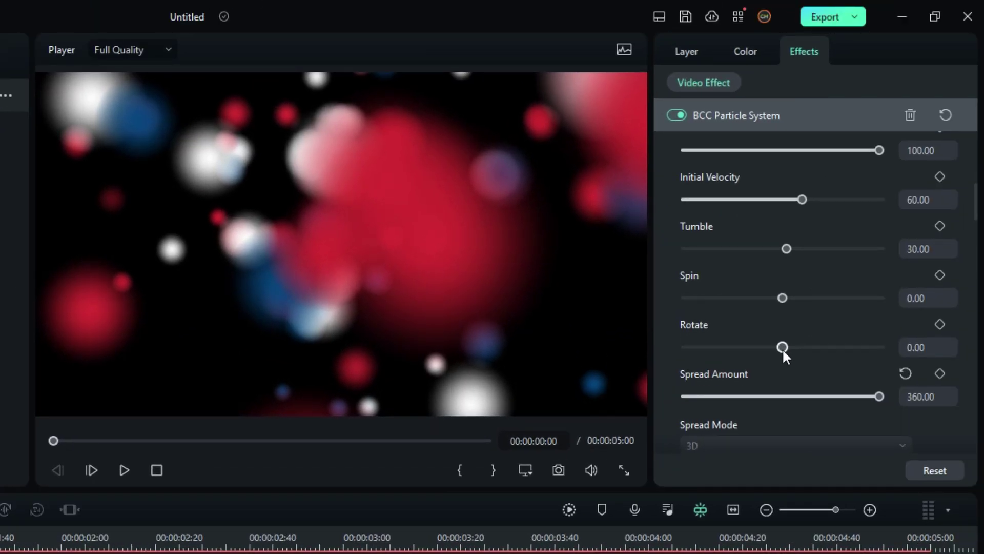
drag(782, 347, 668, 349)
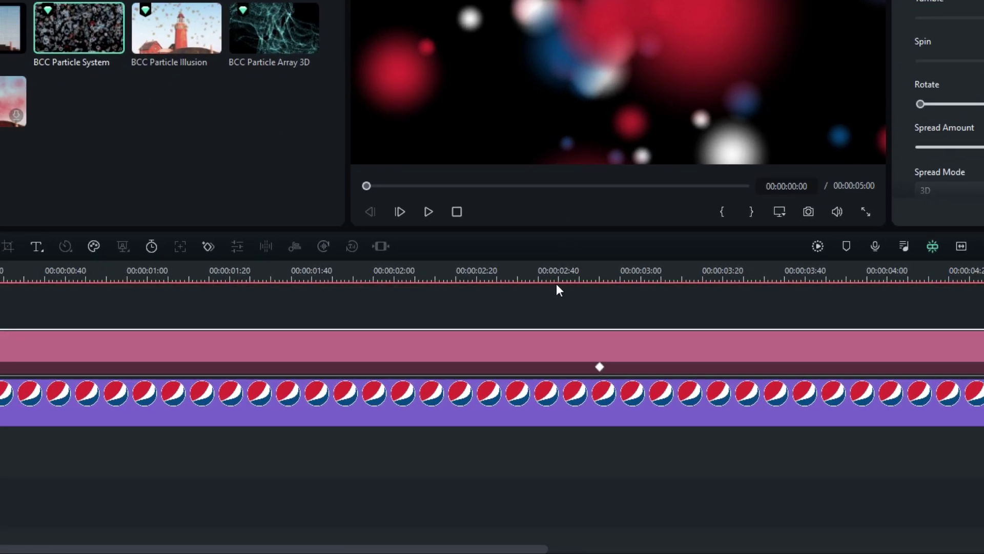
At 00:00:02:38, reset Rotate to 0 to add the ending keyframe
click(287, 545)
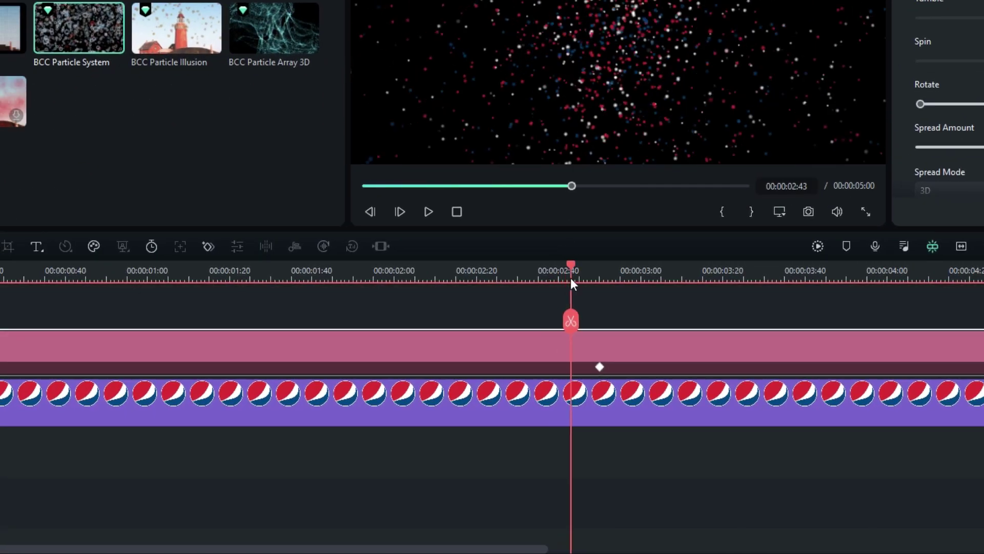
drag(571, 278, 549, 274)
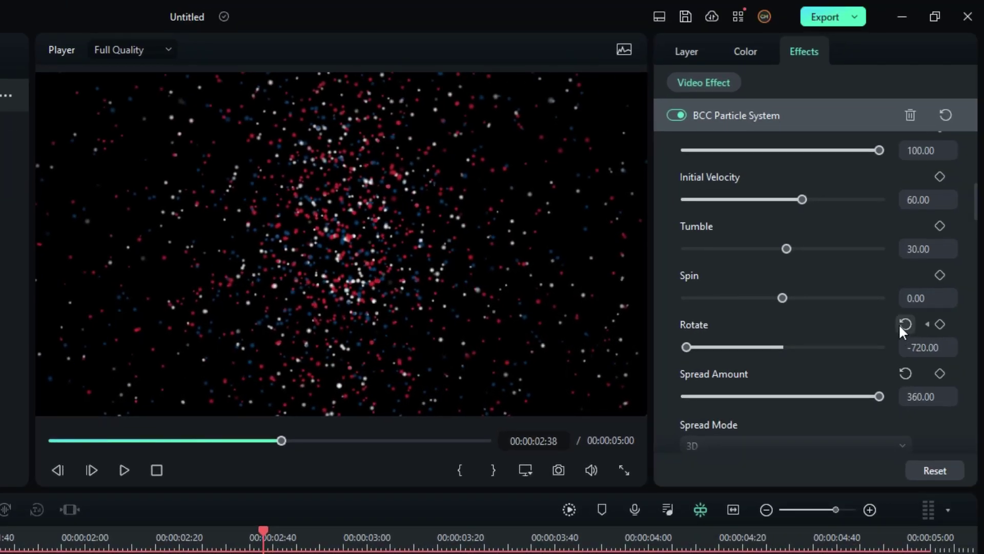
click(900, 326)
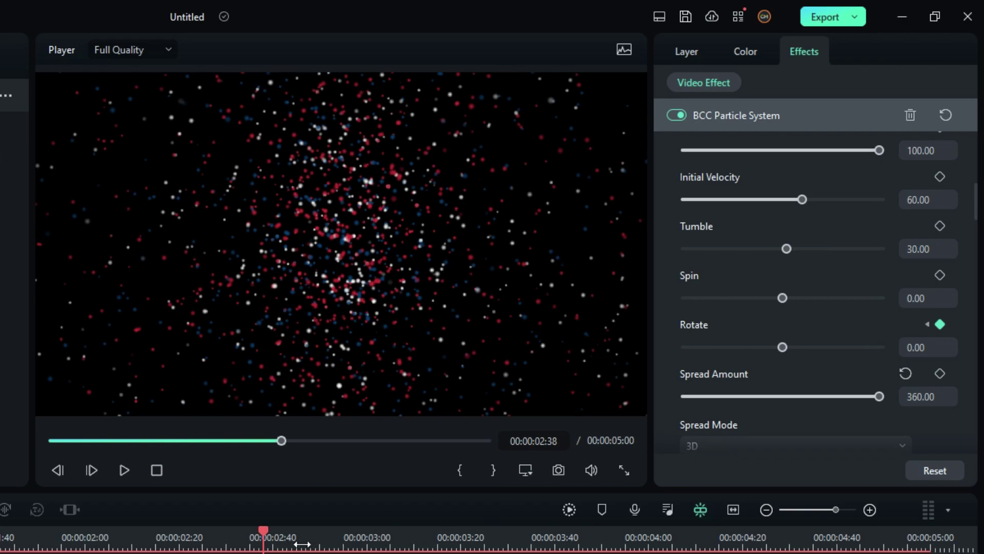
Keyframe Air Resistance at 0 at the clip start and 100 at 00:00:02:50
drag(262, 535, 3, 535)
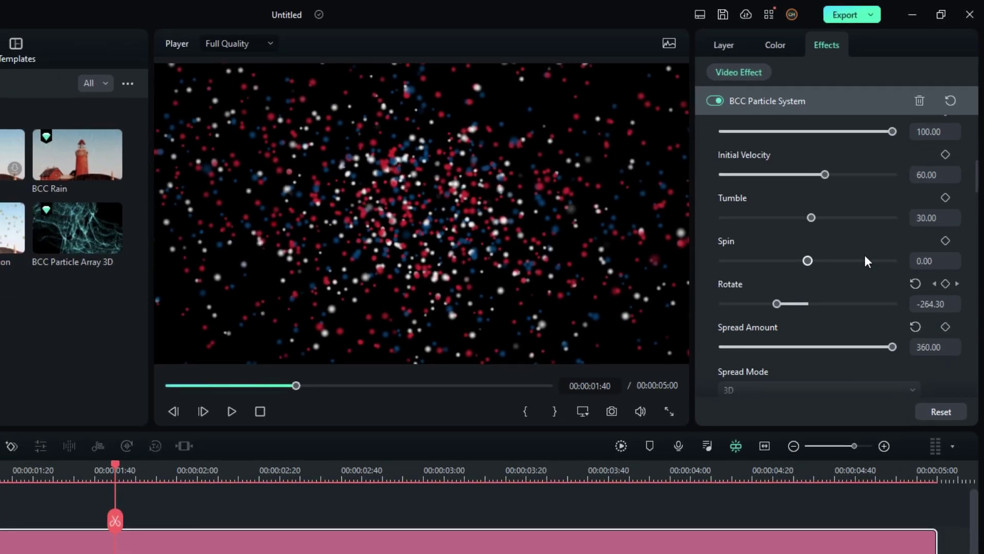
scroll(858, 292, down, 3)
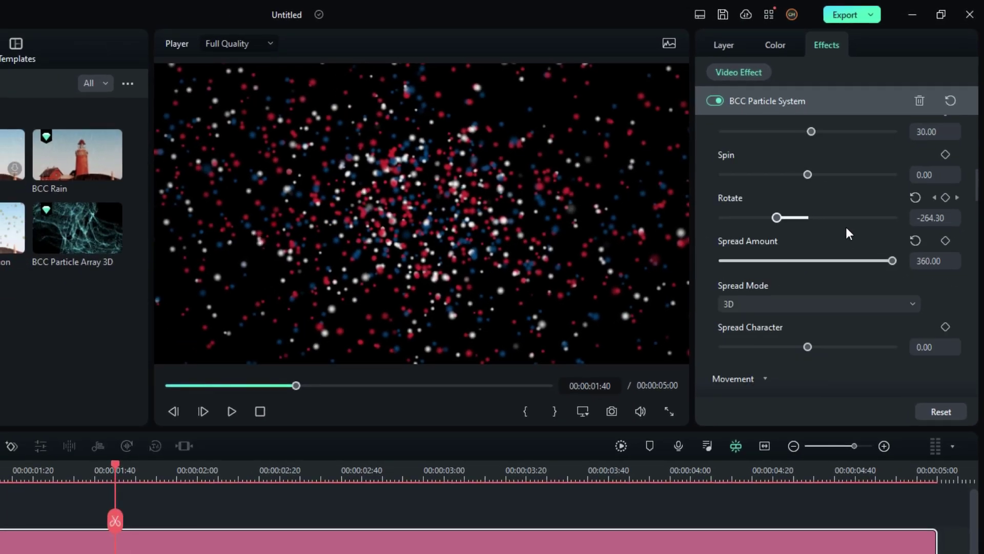
scroll(961, 294, down, 5)
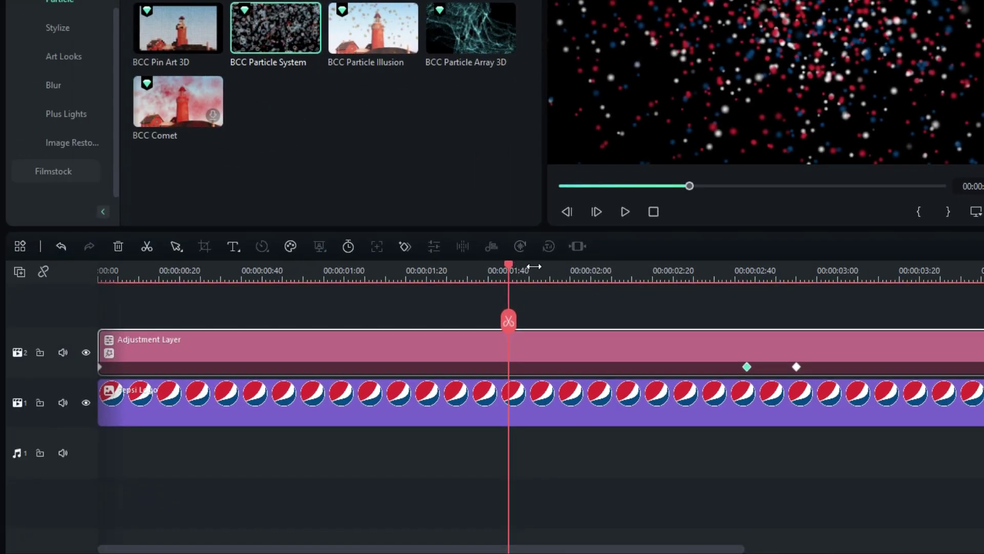
drag(505, 271, 65, 292)
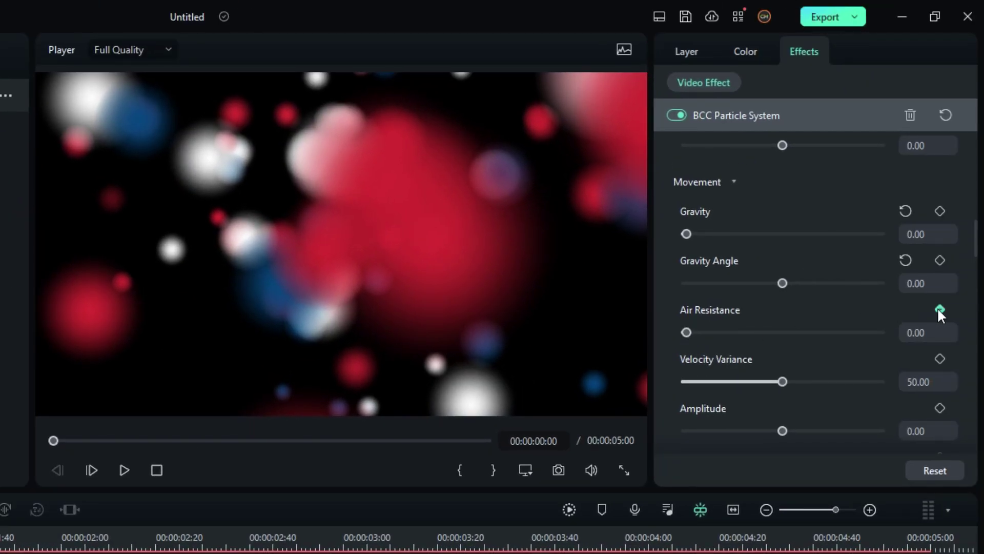
click(939, 310)
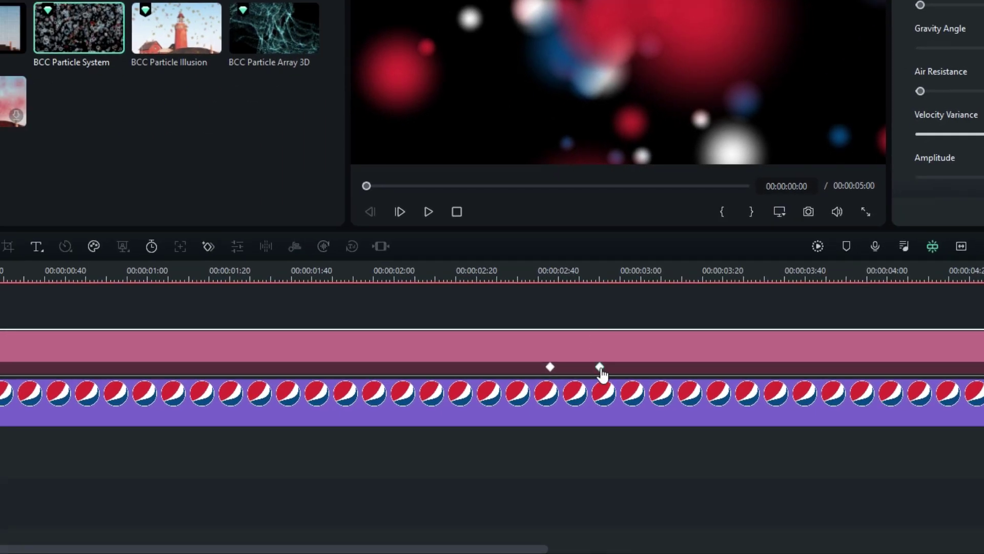
click(600, 367)
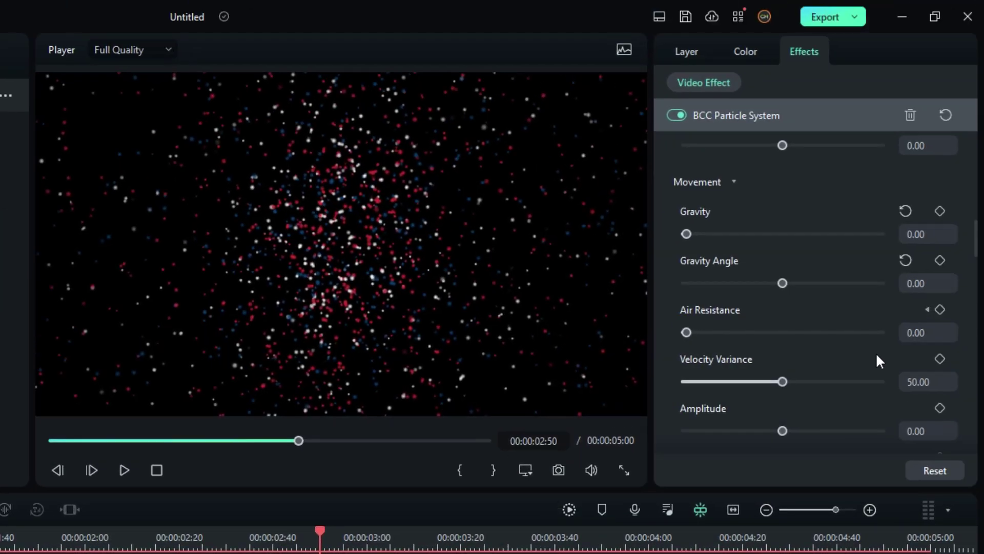
drag(870, 332, 890, 330)
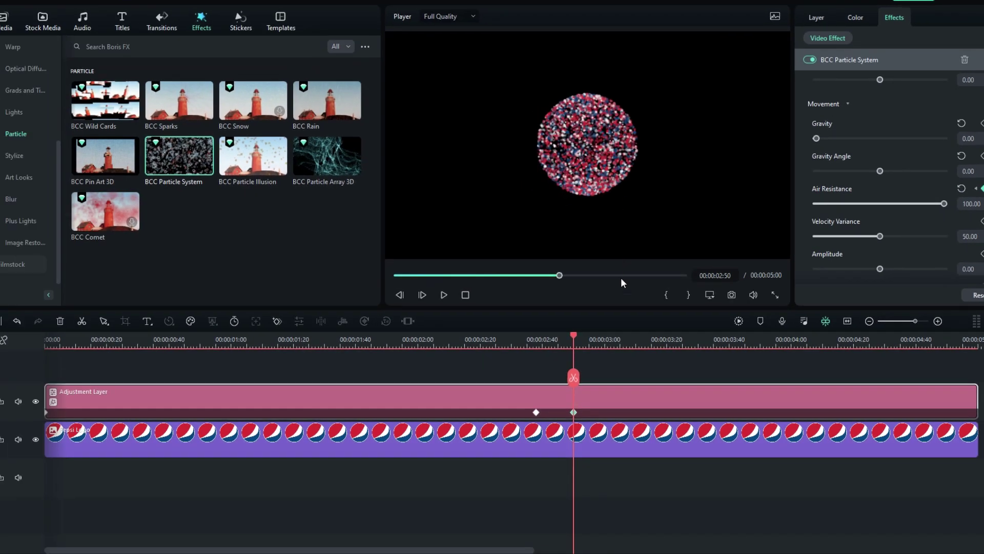
Render the preview and play back the particles gathering into a sphere
click(743, 320)
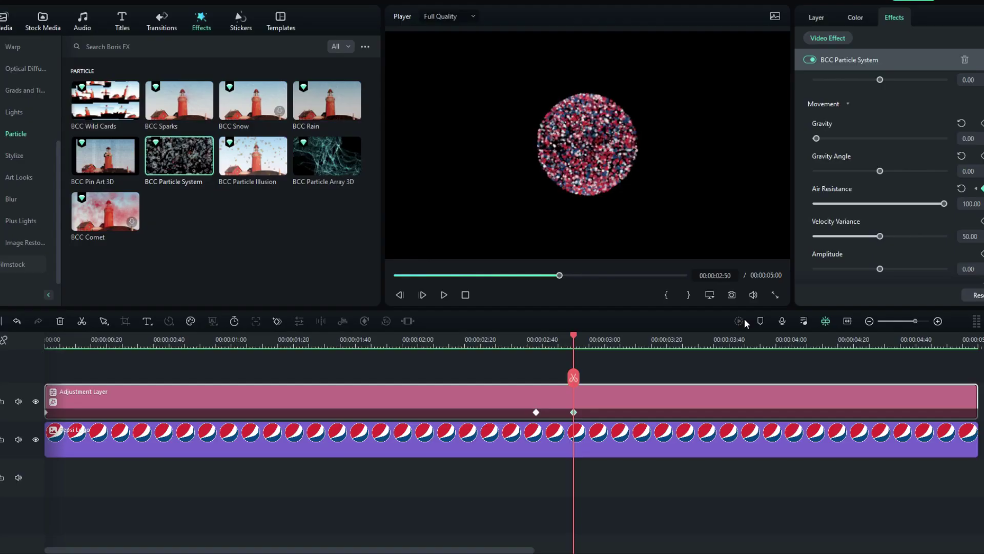
drag(510, 342, 152, 393)
key(space)
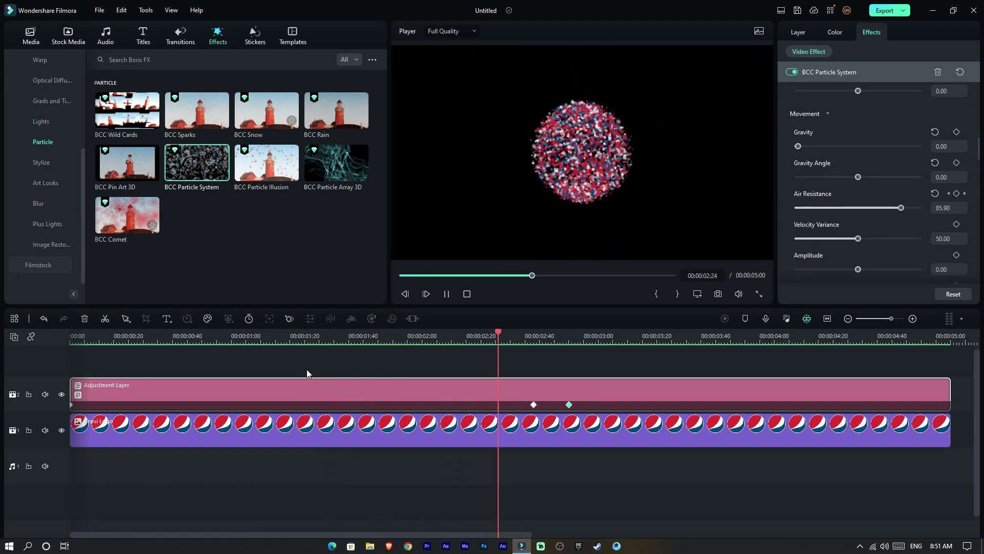
key(space)
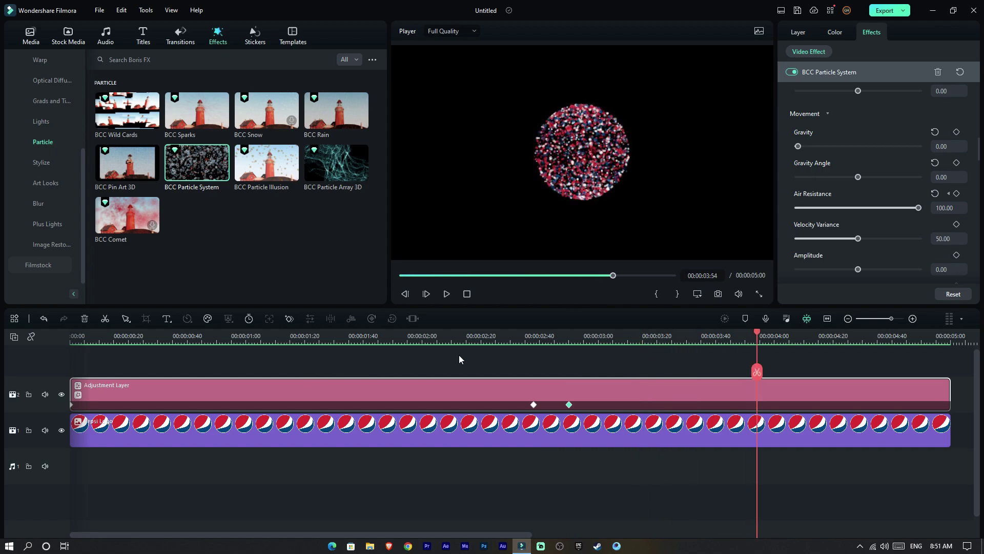
drag(522, 334, 533, 334)
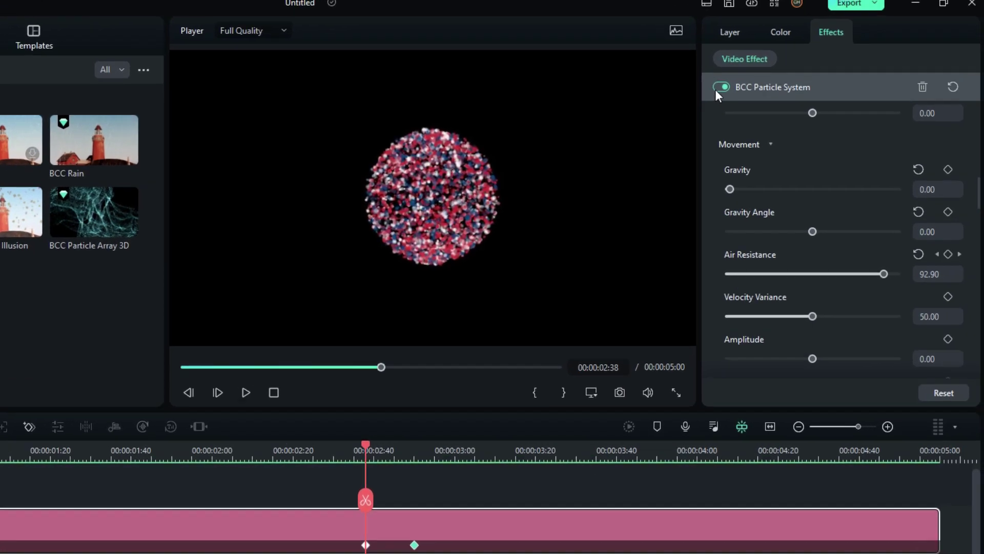
Keyframe the adjustment layer's Opacity at 100% at 2:38 and 0% at 2:50, then check the fade
click(814, 18)
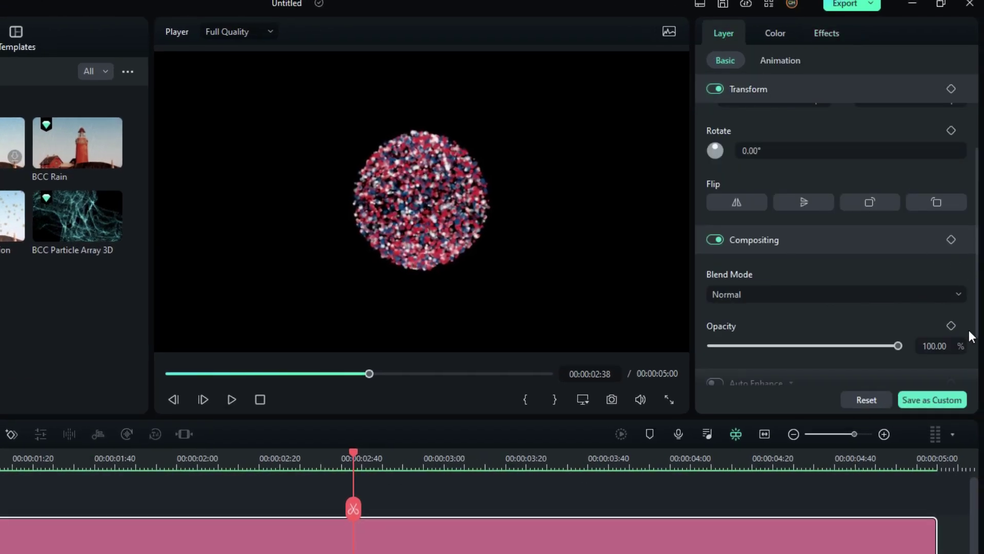
click(951, 325)
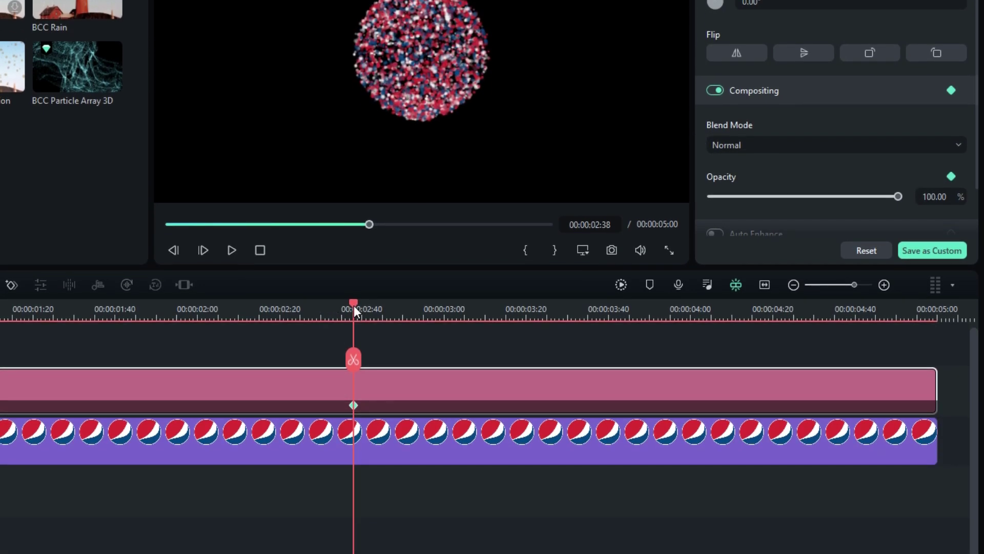
drag(353, 305, 402, 309)
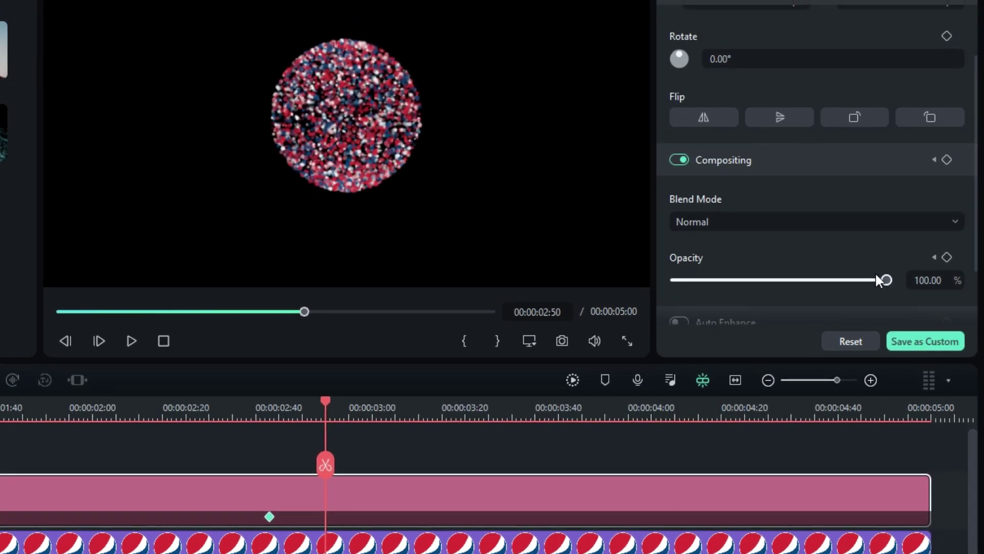
drag(878, 278, 669, 279)
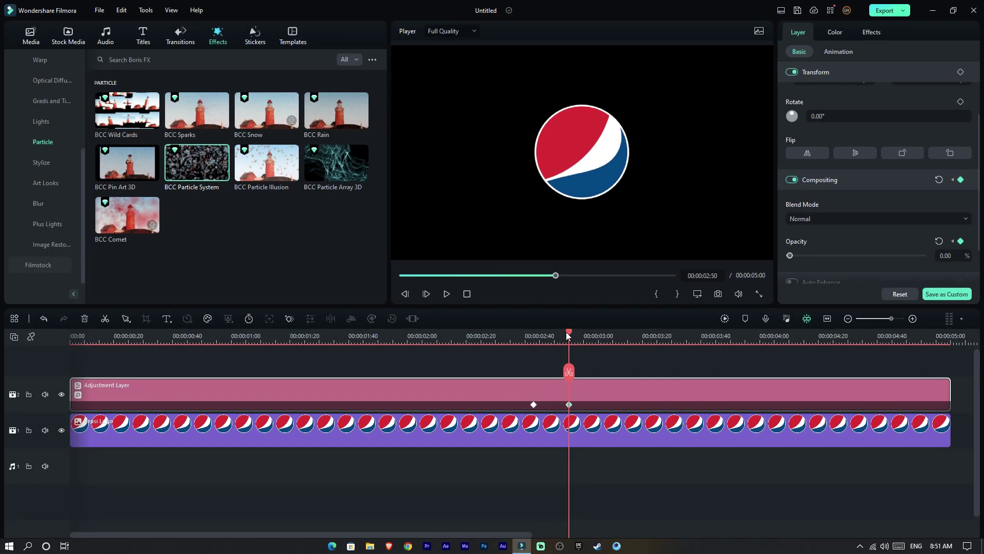
drag(568, 335, 534, 364)
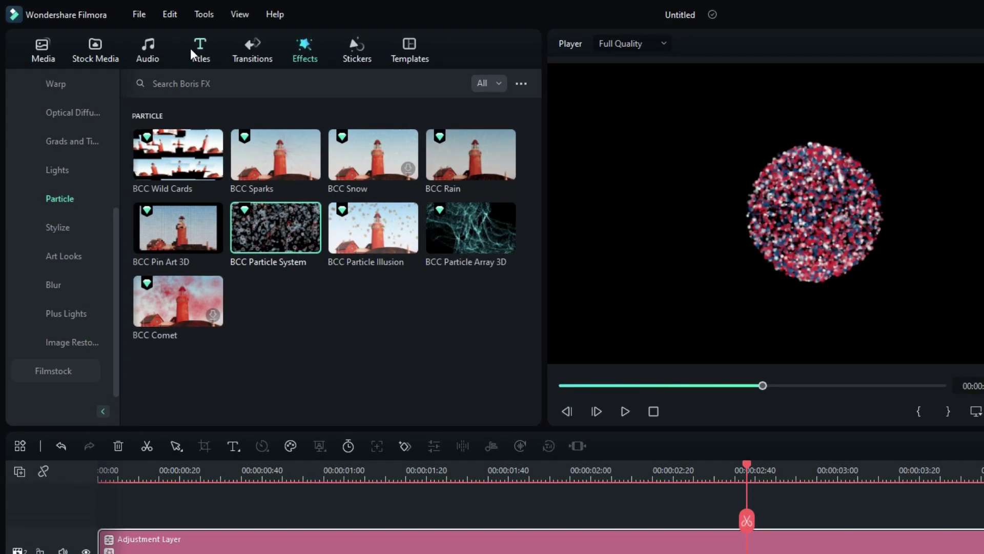
Add the Default Title from Titles > Favorites to the timeline with the text PEPSI
click(190, 49)
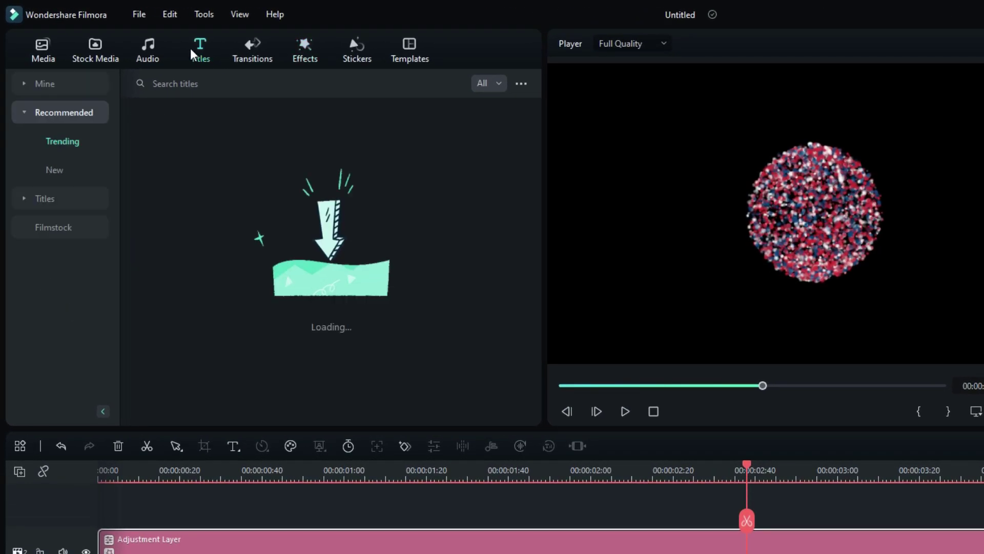
click(100, 84)
drag(186, 161, 108, 510)
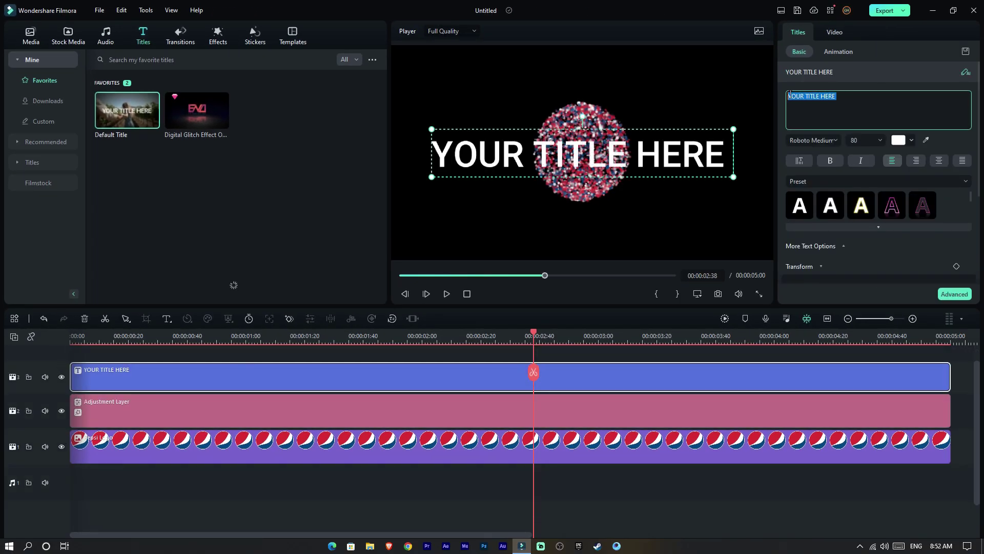
text(PEPSI)
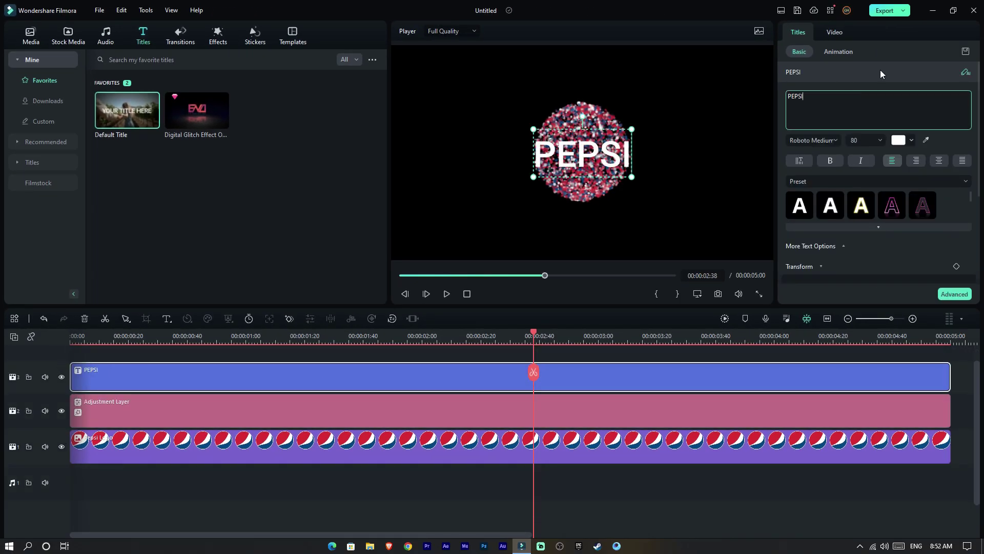
Set the PEPSI title to Fugaz One at size 44, placed below the logo
click(813, 140)
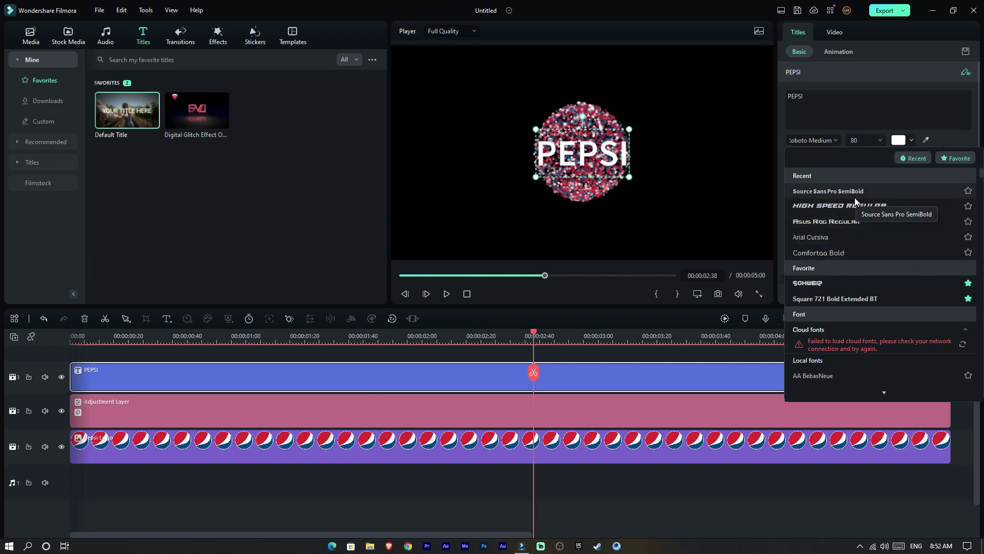
scroll(845, 287, down, 10)
scroll(841, 287, down, 15)
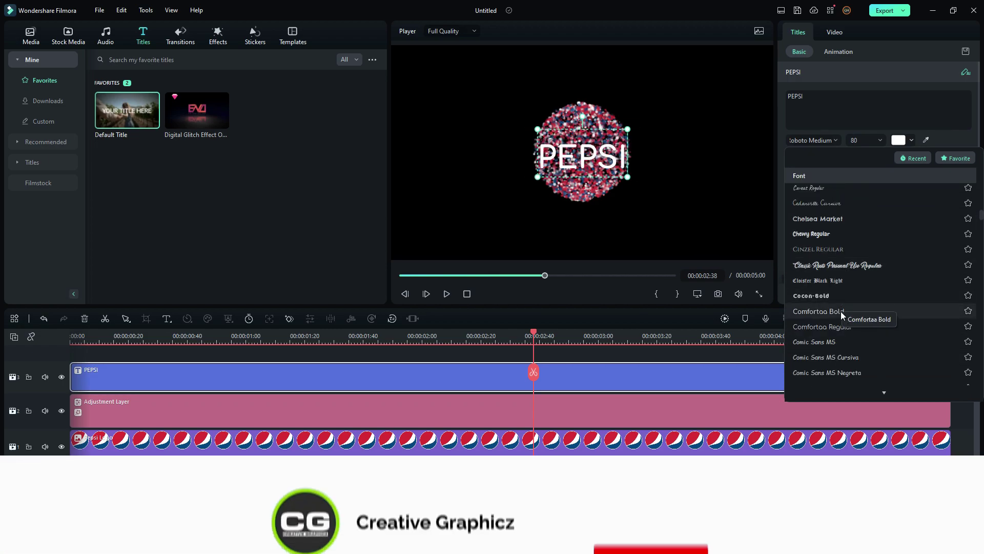
click(851, 336)
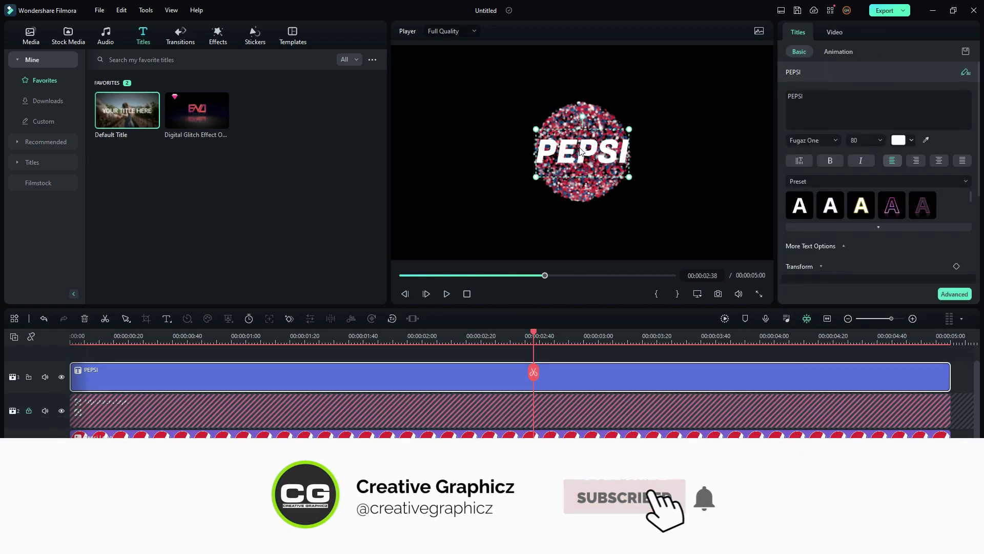
drag(595, 133, 595, 200)
drag(629, 245, 581, 210)
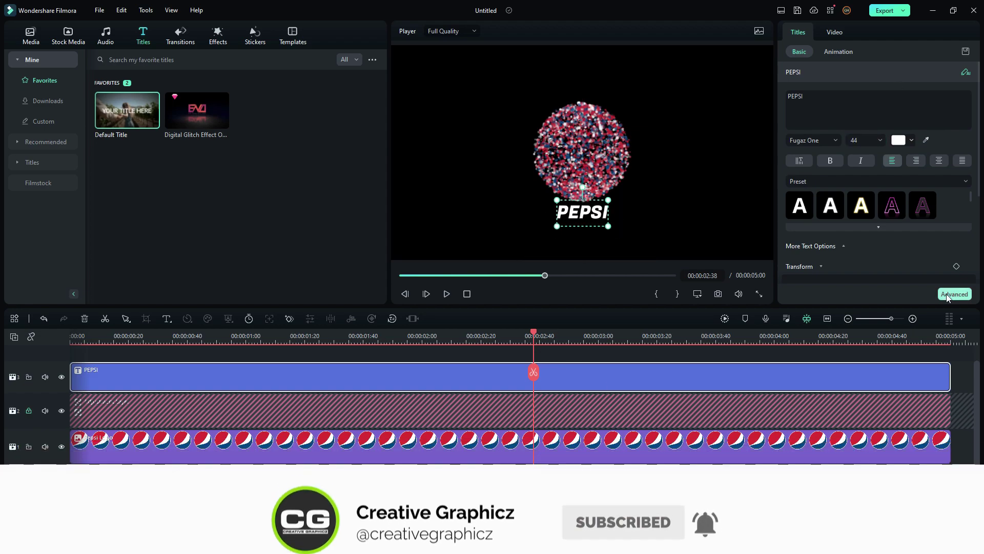
Make the PEPSI text start at about 2.9 seconds with the Fade1 animation
double_click(581, 210)
click(833, 33)
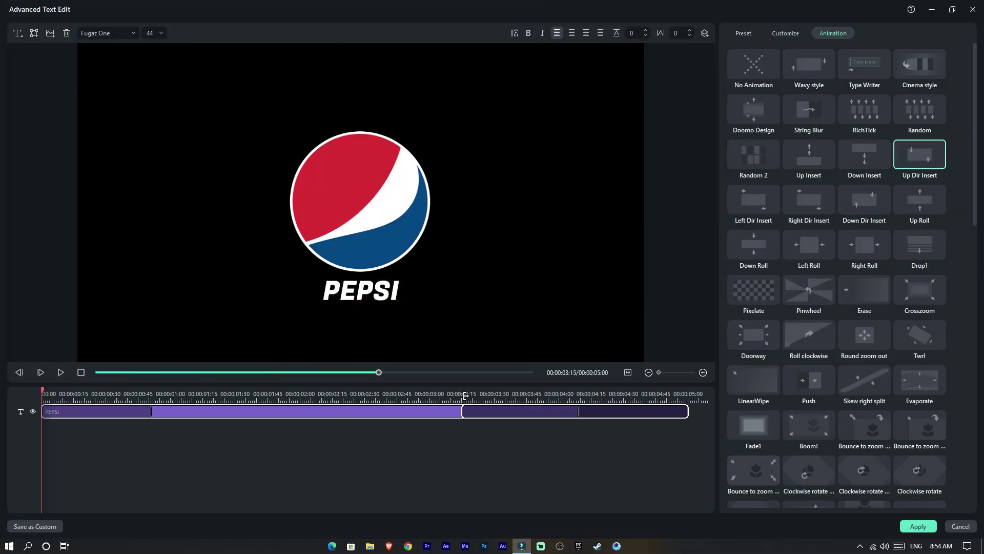
drag(43, 411, 444, 419)
click(753, 425)
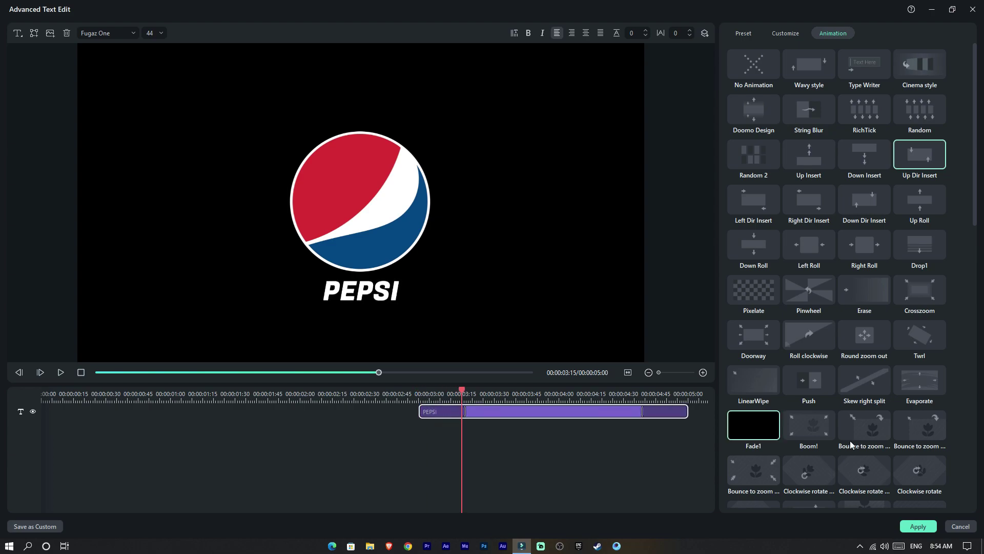
click(913, 525)
Add a Position keyframe on the Pepsi Logo clip at 3:00
drag(536, 330, 659, 341)
click(622, 450)
click(960, 149)
Keyframe the logo's Position Y to 10 at 3:20, render the preview, and play the reveal from the start
key(Return)
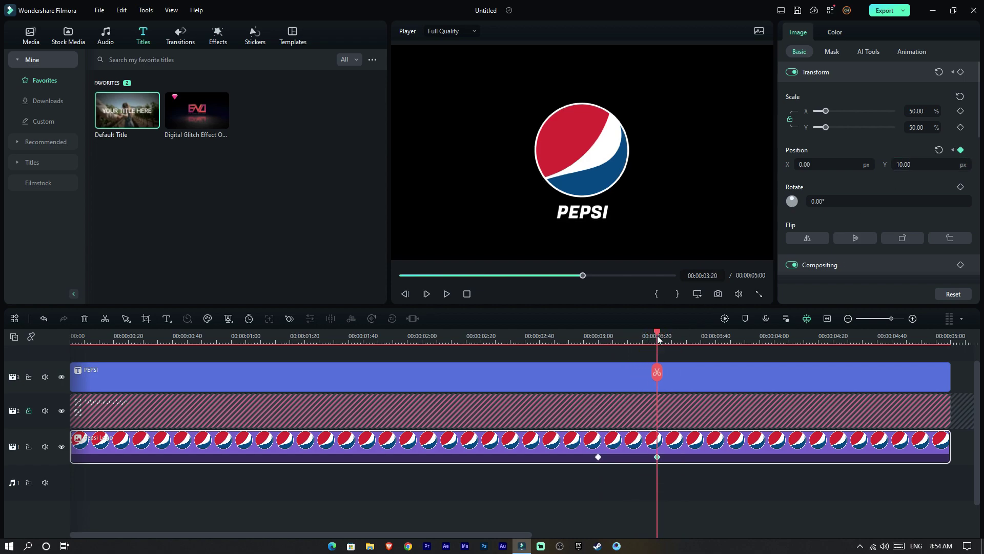
click(447, 294)
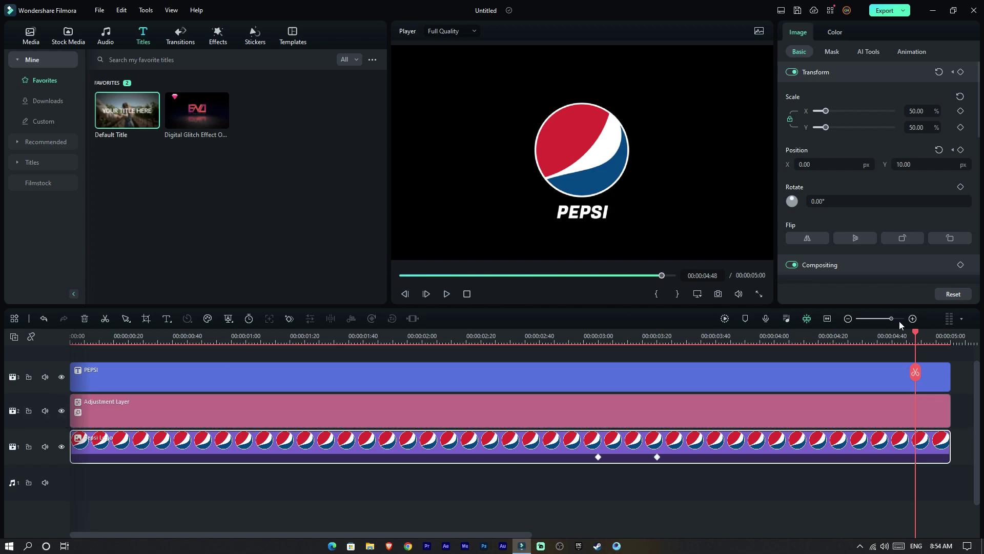
click(724, 319)
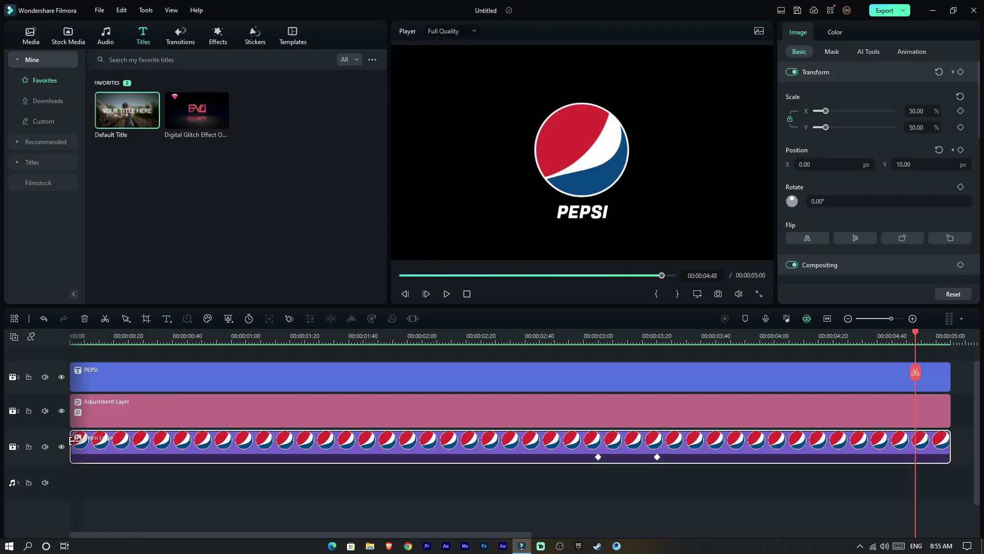
click(31, 35)
click(41, 60)
key(Home)
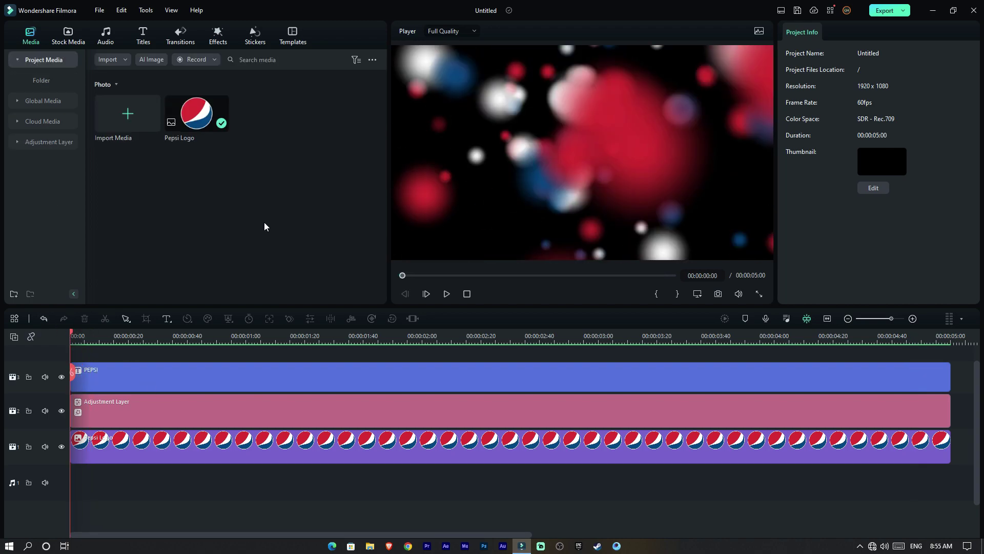
key(space)
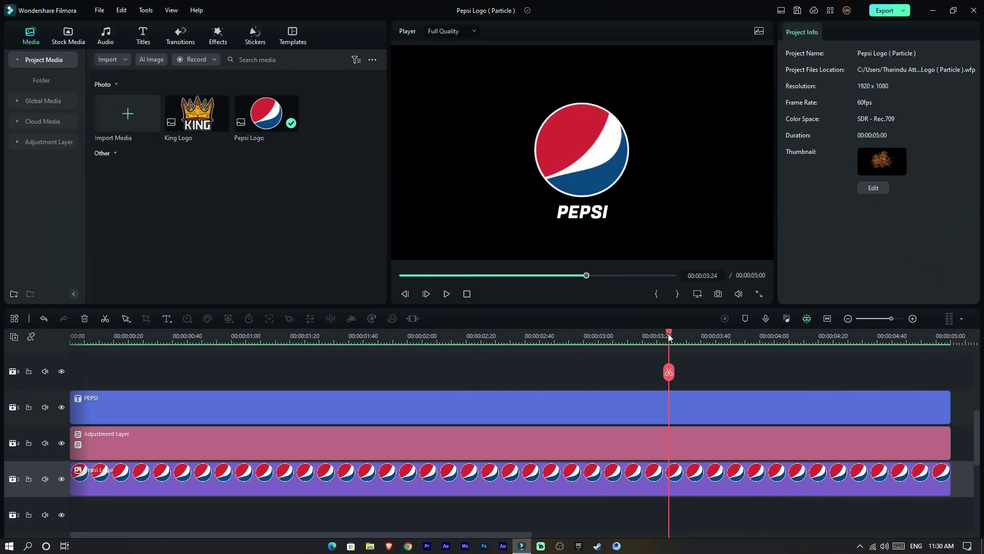
Save the particle adjustment layer as the custom preset Custom1
drag(513, 336, 433, 336)
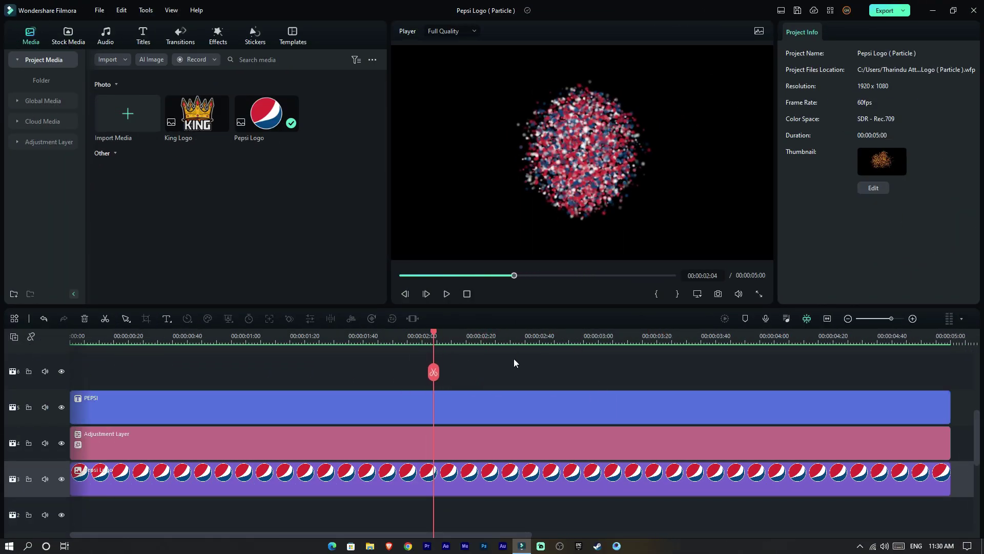
click(493, 433)
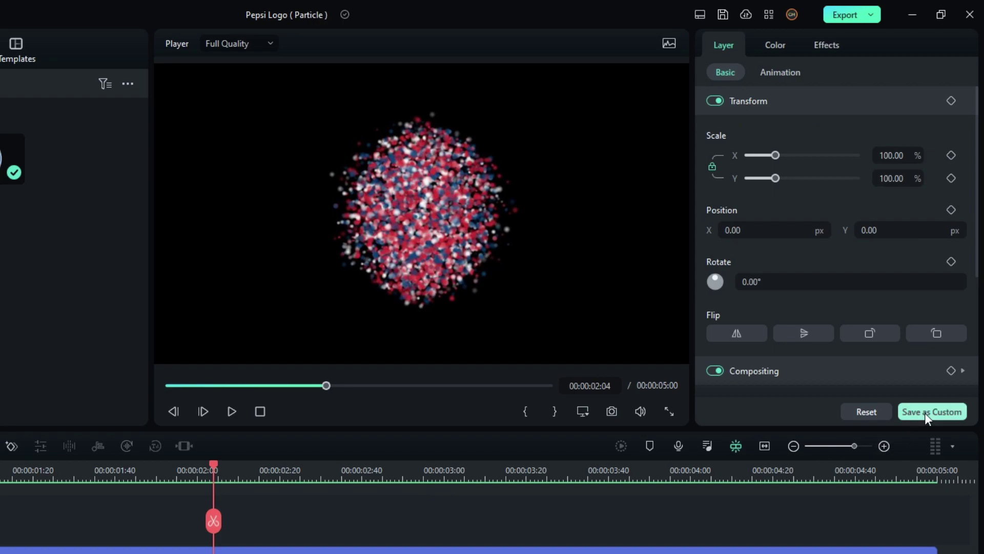
click(927, 416)
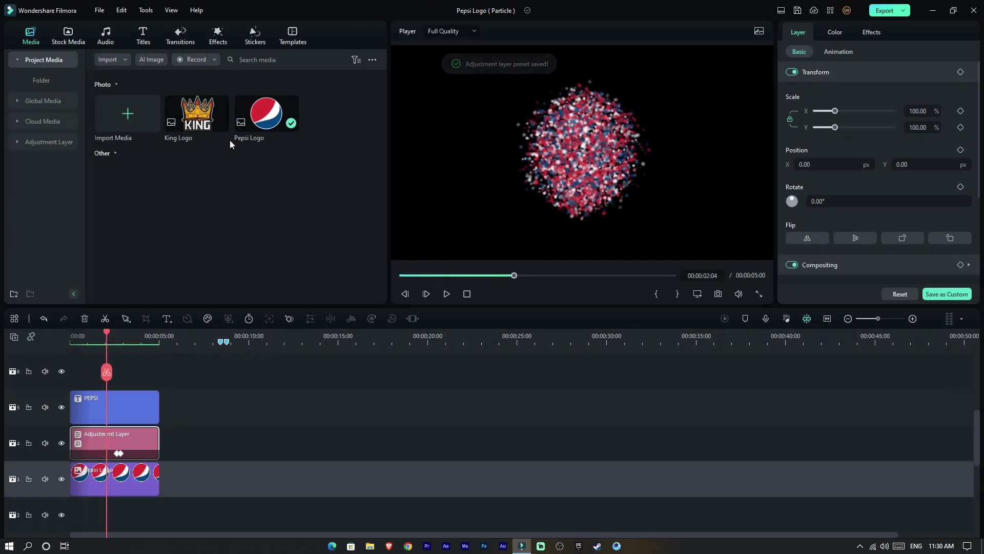
Add the King Logo after the Pepsi clip and place the Custom1 adjustment layer above it
drag(197, 113, 202, 482)
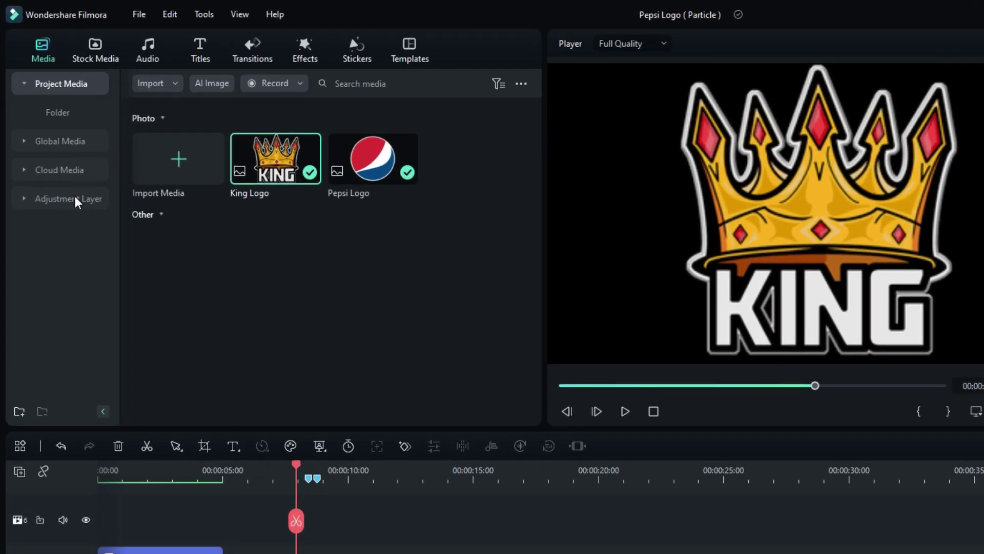
click(49, 141)
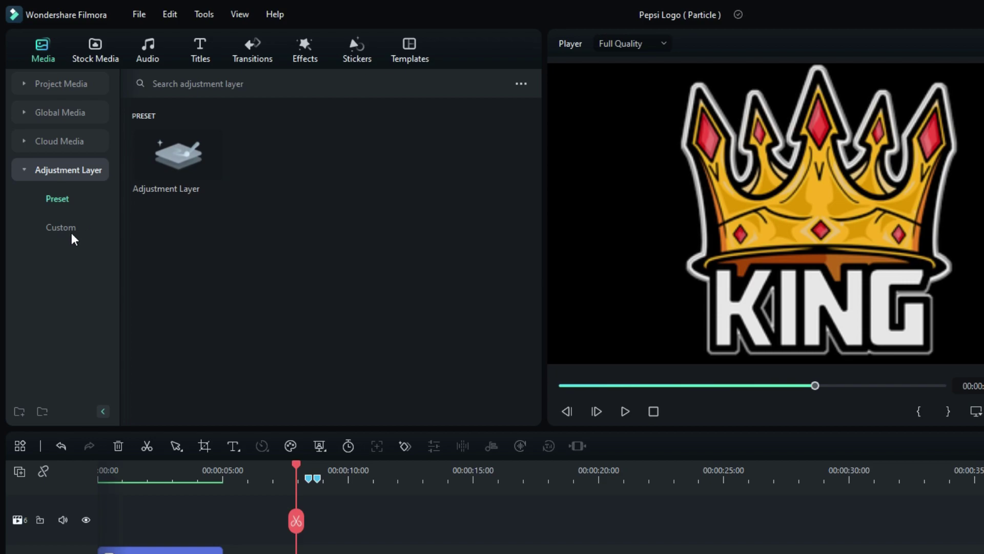
click(43, 162)
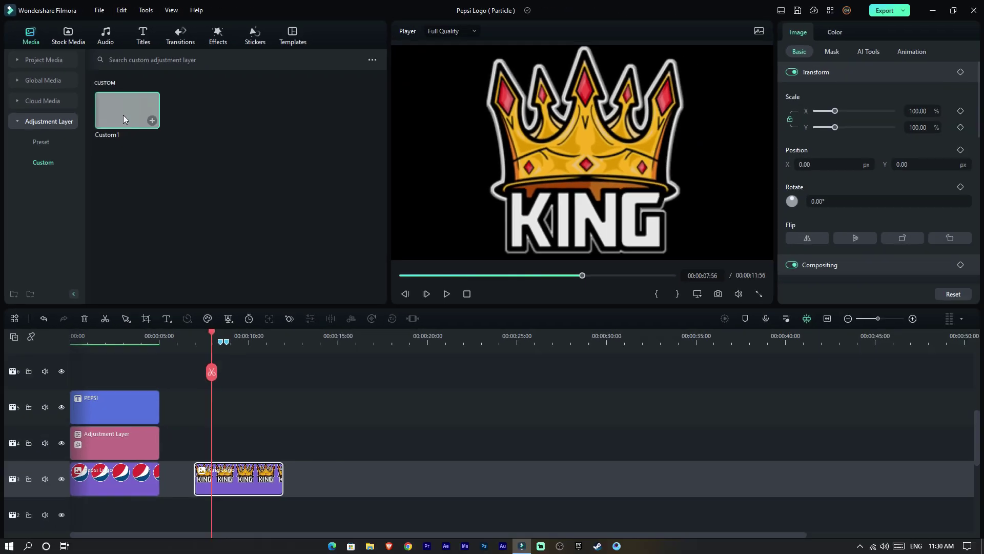
drag(123, 115, 216, 436)
Render the preview and replay the King Logo section with gold particles forming the crown
click(725, 318)
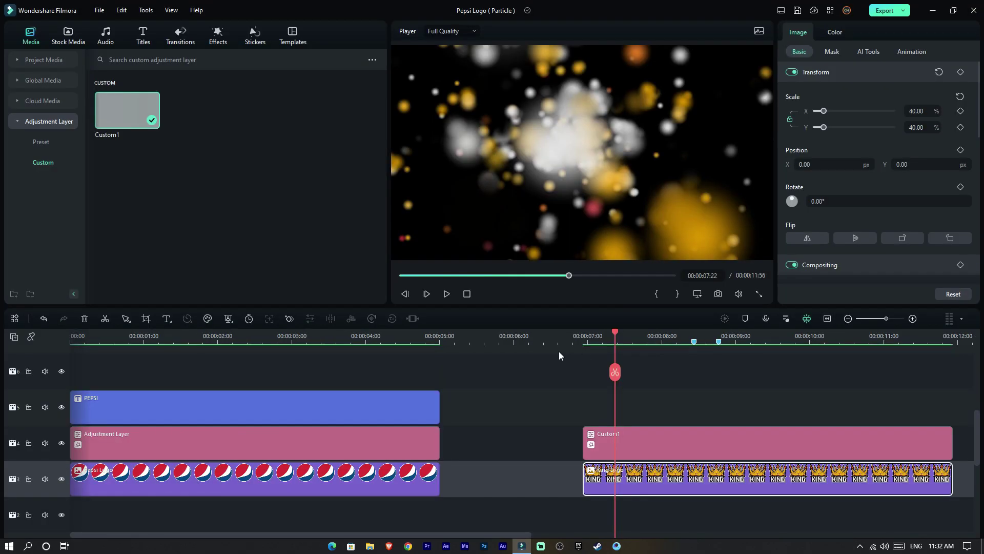
click(567, 354)
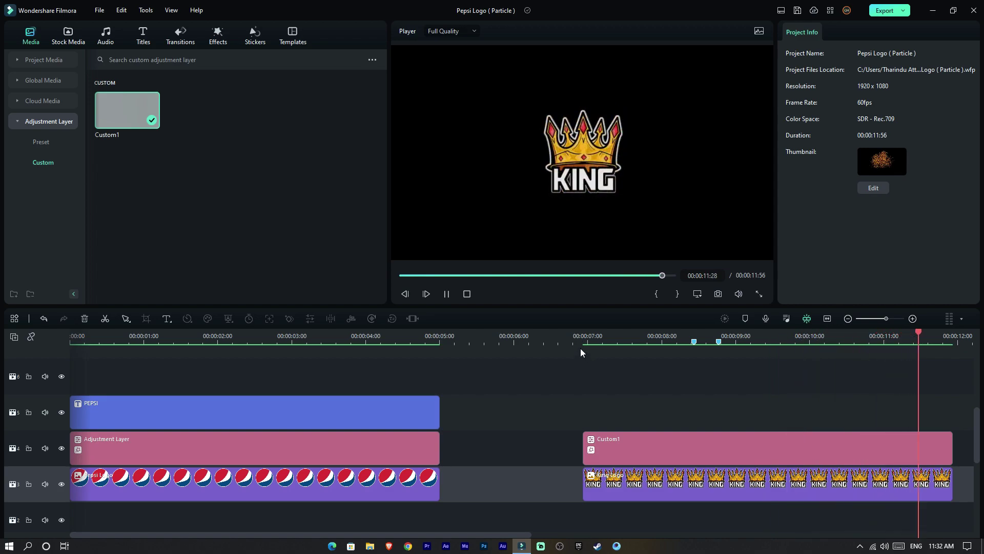
click(582, 354)
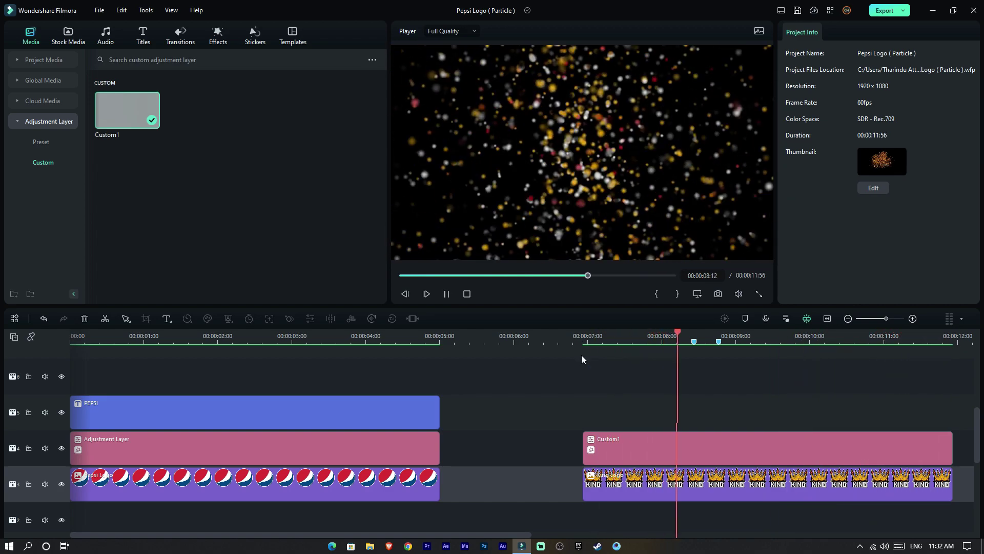